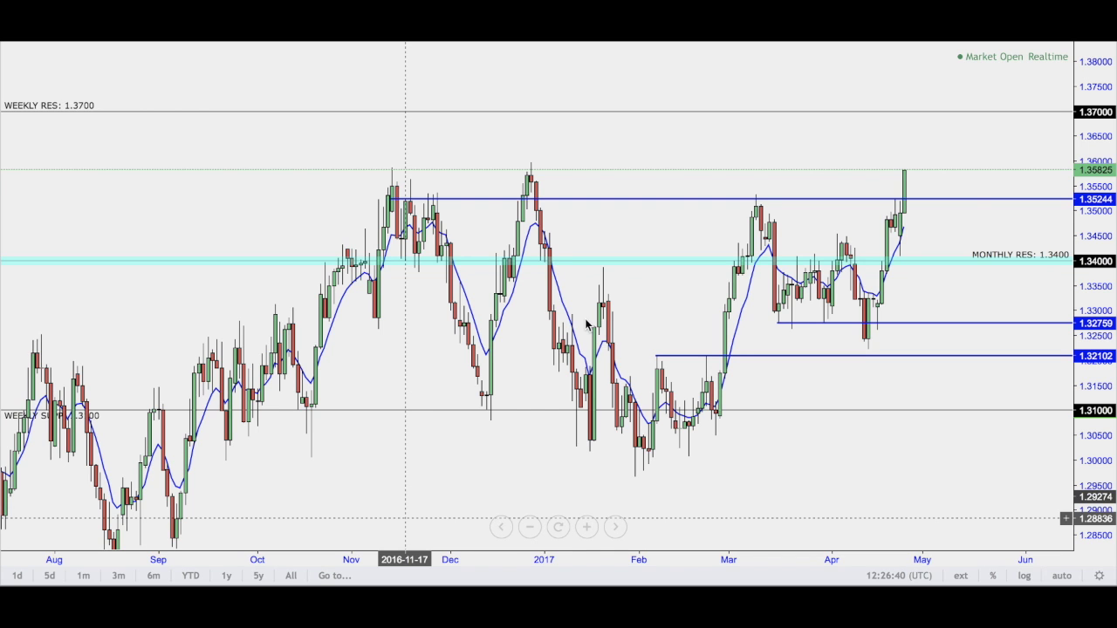
- Raise the upper blue ray from 1.35244 to 1.35874 to align with the November and December highs
mouse_move(391, 204)
mouse_down()
mouse_move(454, 192)
mouse_move(391, 169)
mouse_up()
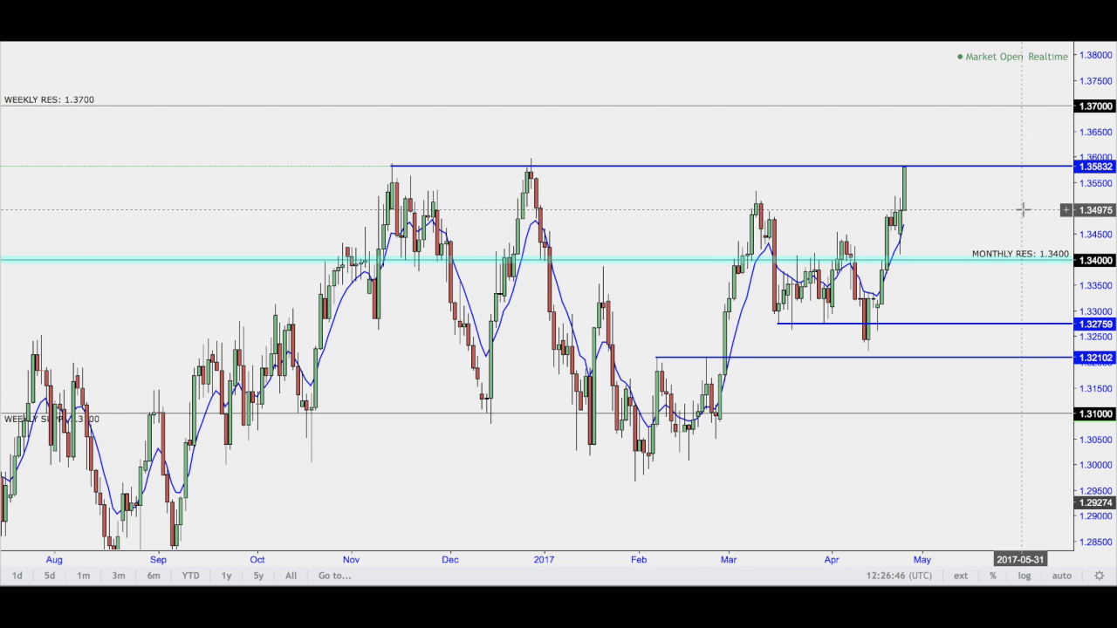
drag(382, 166, 374, 161)
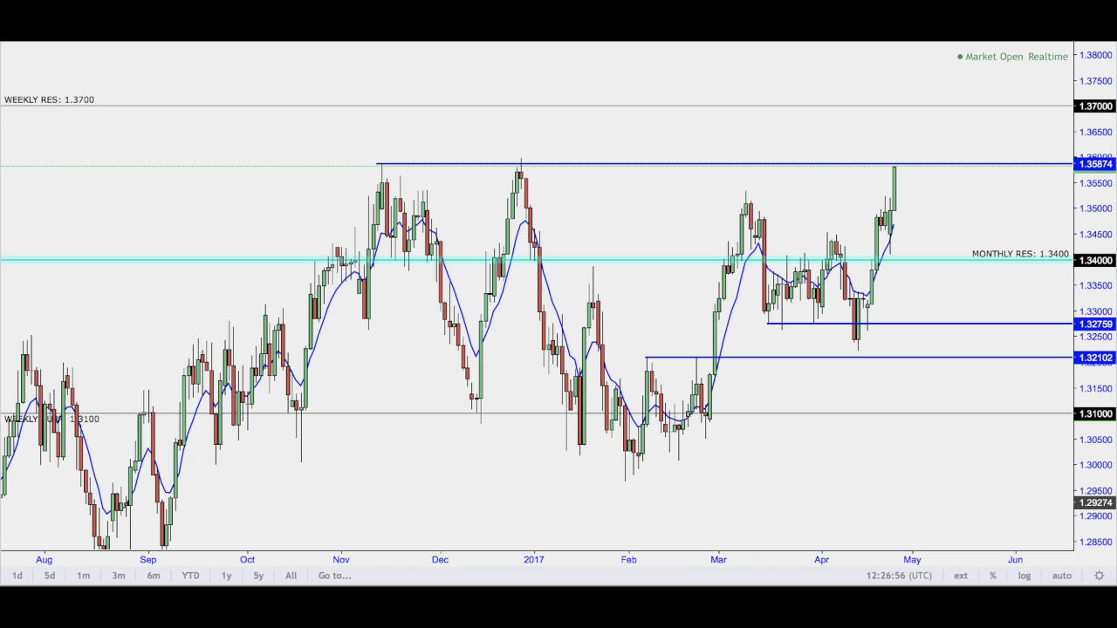
- Draw a yellow rectangle zone from the 1.35874 November high to past the latest candle
click(36, 191)
click(357, 153)
click(1055, 172)
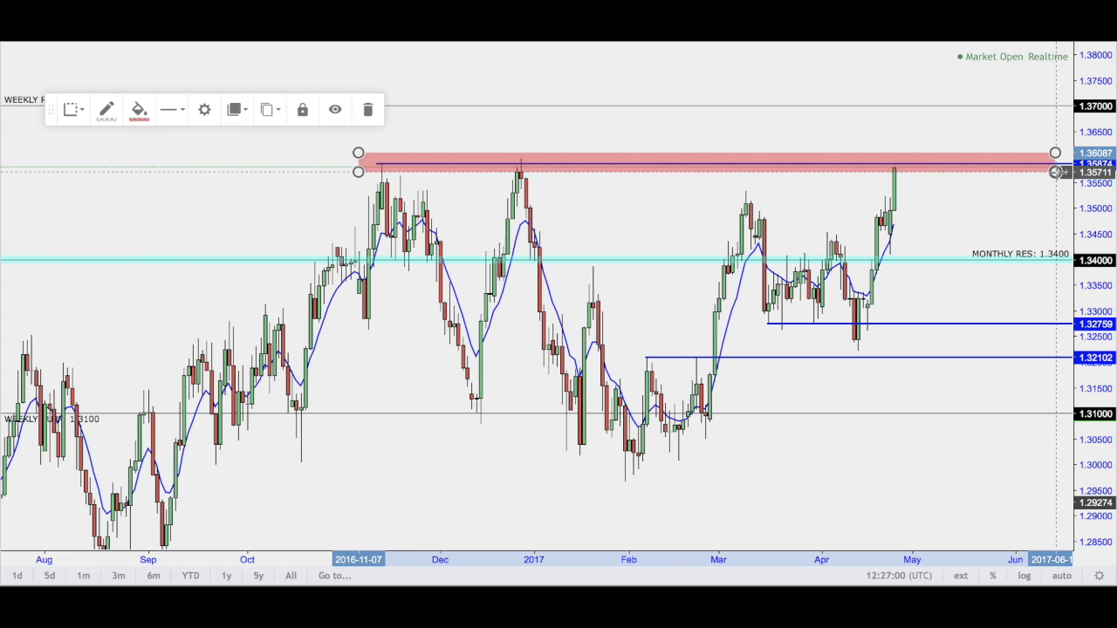
click(138, 109)
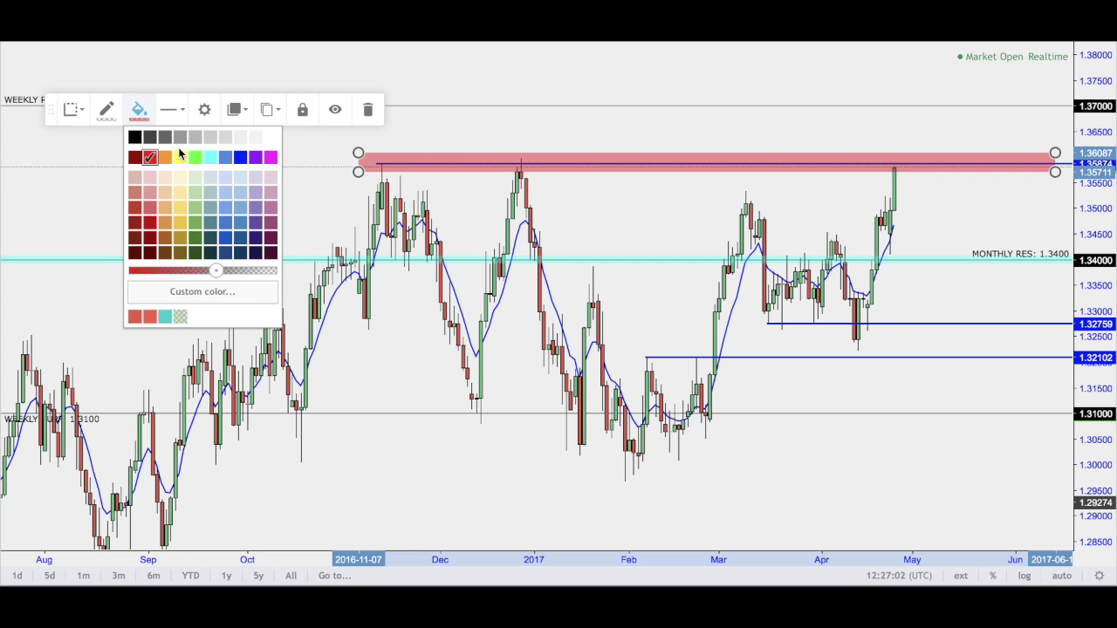
click(180, 157)
click(242, 182)
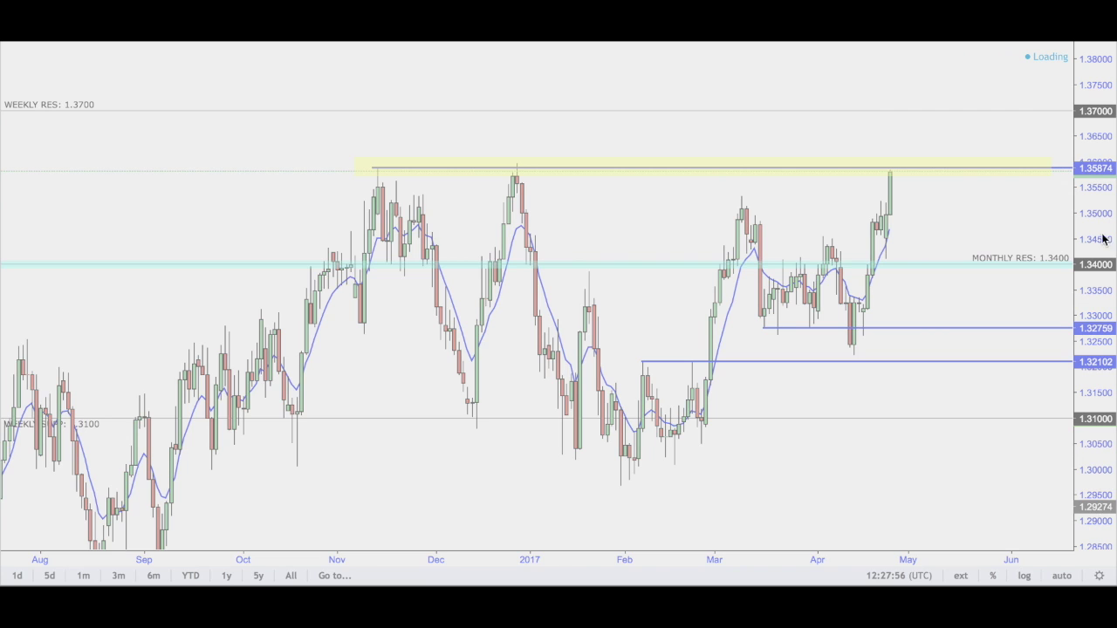
- Rescale the price axis and pan the weekly chart to show history from 2014 around the yellow zone
drag(1092, 226, 1091, 367)
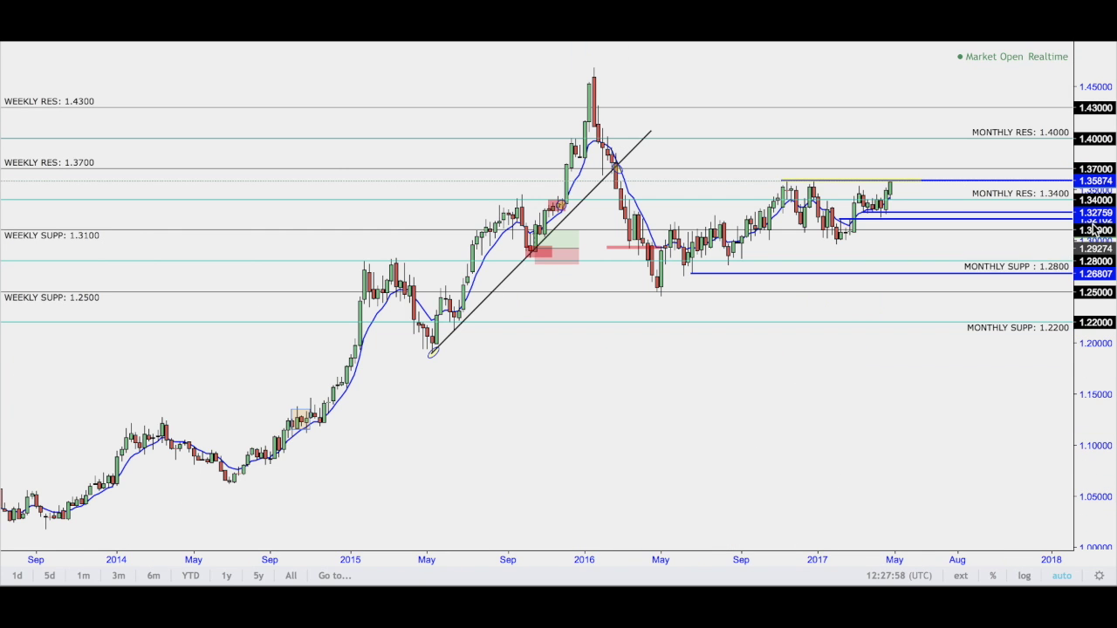
drag(1086, 436, 1079, 366)
drag(937, 250, 865, 369)
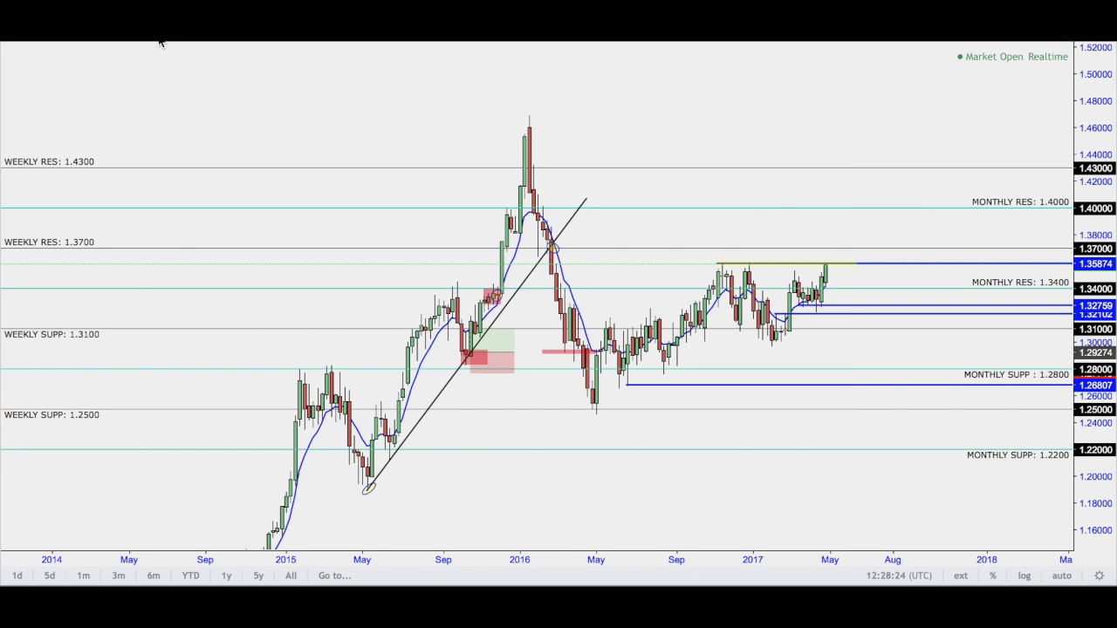
- Draw a vertical trend line from the yellow zone down to the February low
scroll(1107, 494, up, 5)
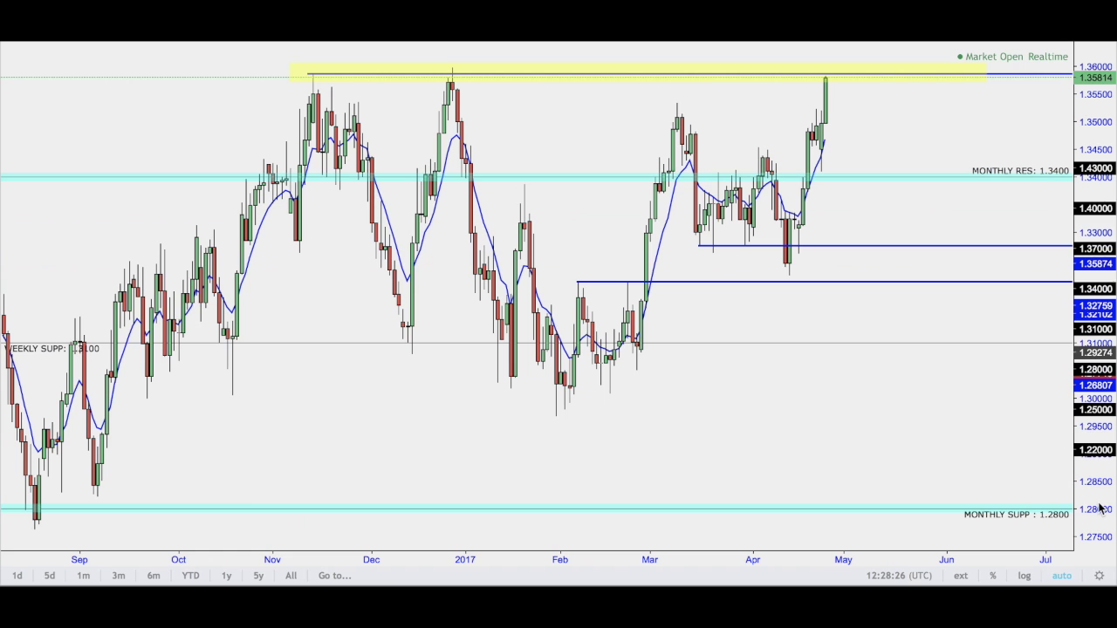
drag(1091, 368, 1075, 356)
mouse_move(952, 300)
mouse_down()
mouse_move(957, 323)
mouse_move(950, 307)
mouse_up()
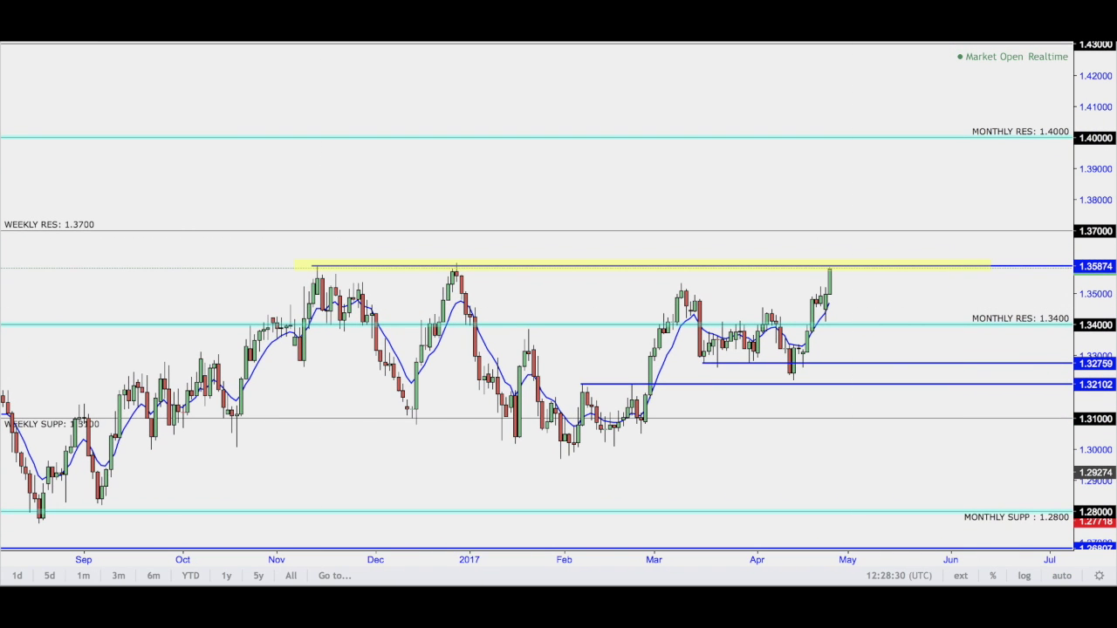
key(alt+t)
click(572, 264)
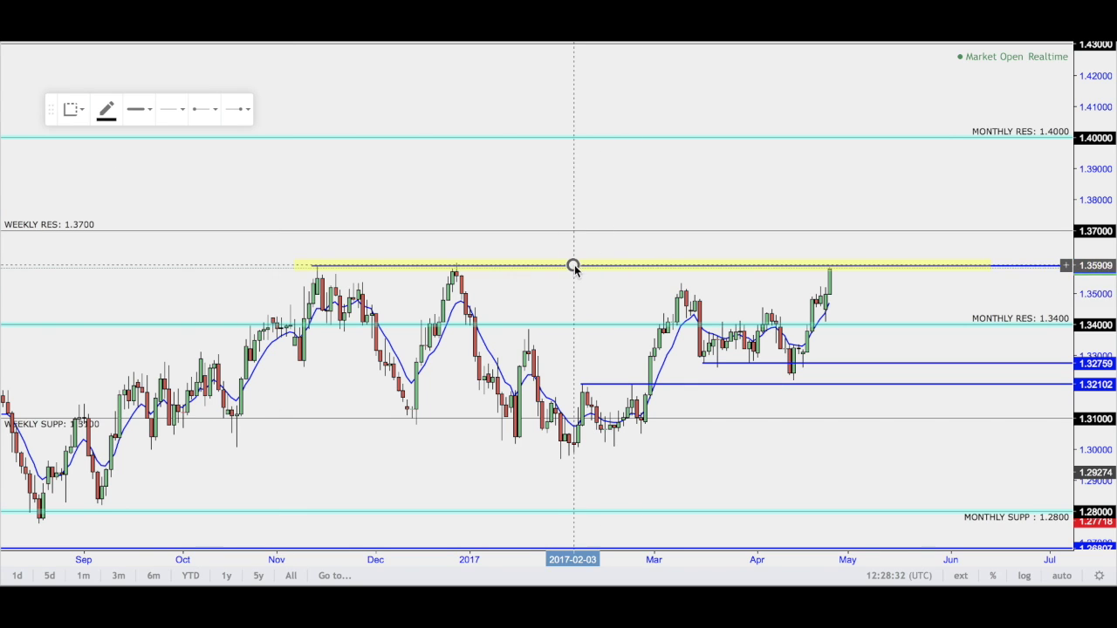
click(572, 461)
- Place a copy of the measured line above the latest candle to project the same height upward
mouse_move(585, 283)
mouse_down()
mouse_move(585, 248)
mouse_move(832, 111)
mouse_move(850, 84)
mouse_up()
click(937, 84)
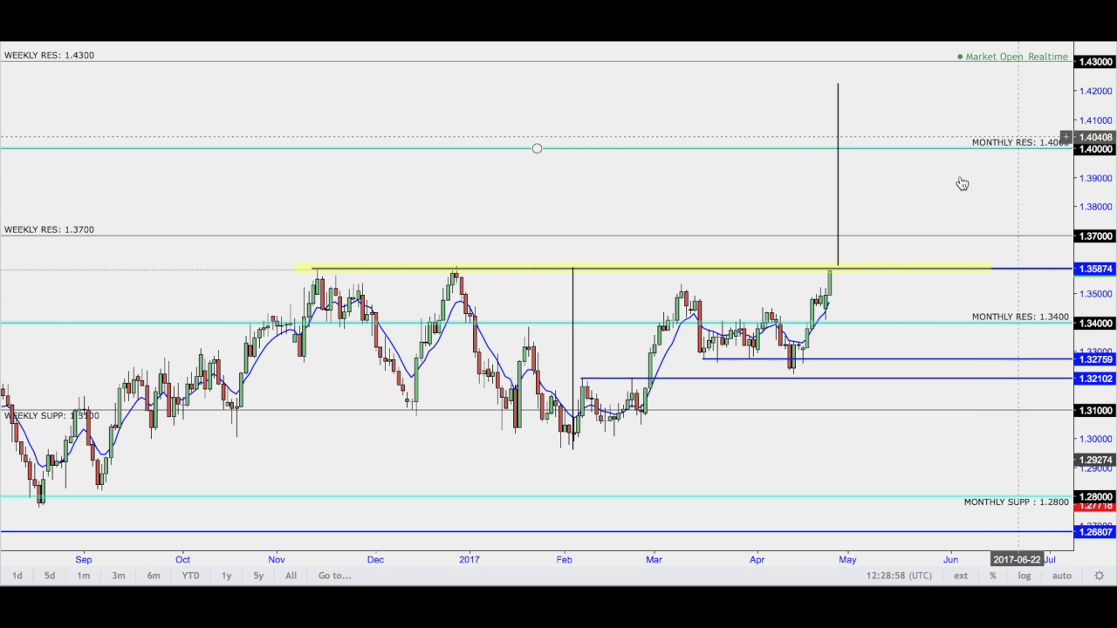
drag(977, 192, 960, 194)
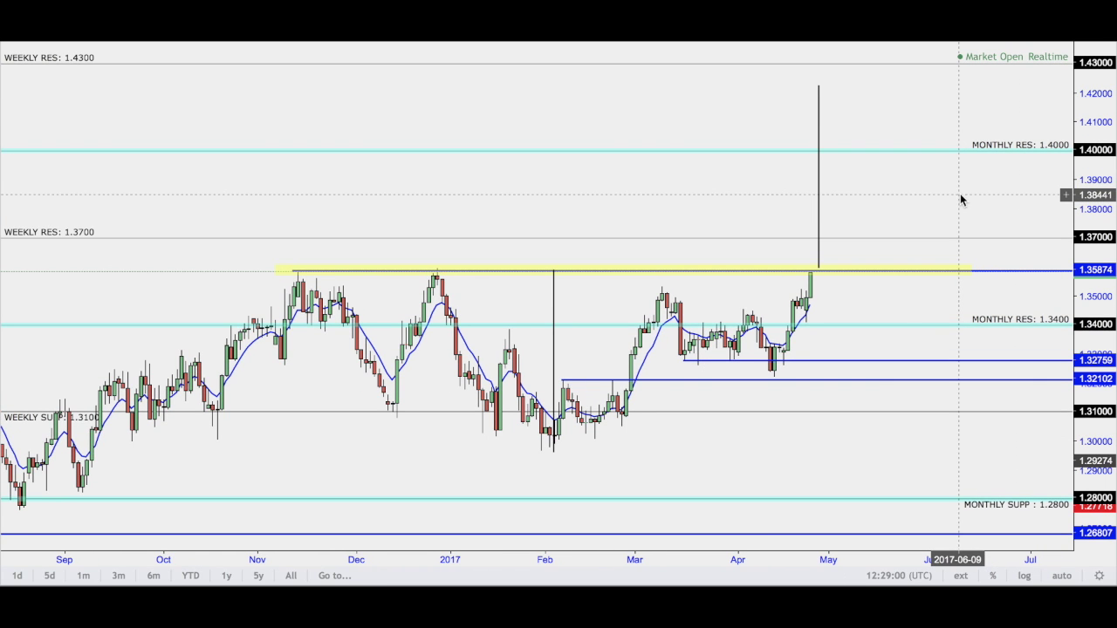
- Draw a Fib retracement from the February low 1.29653 to the 1.35316 high, then delete it
click(2, 130)
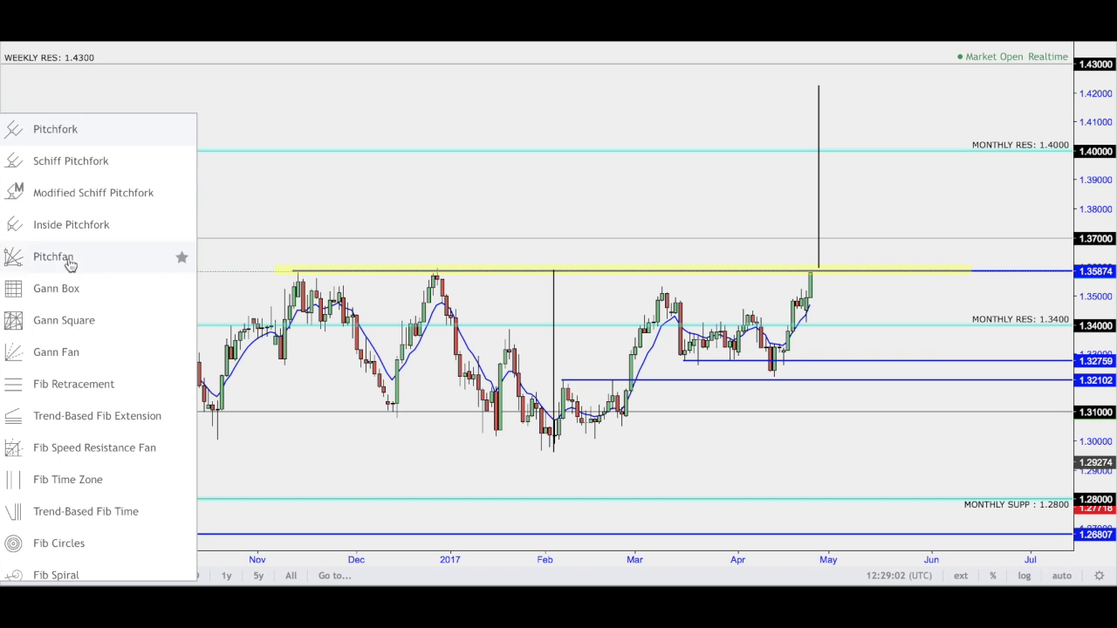
click(95, 385)
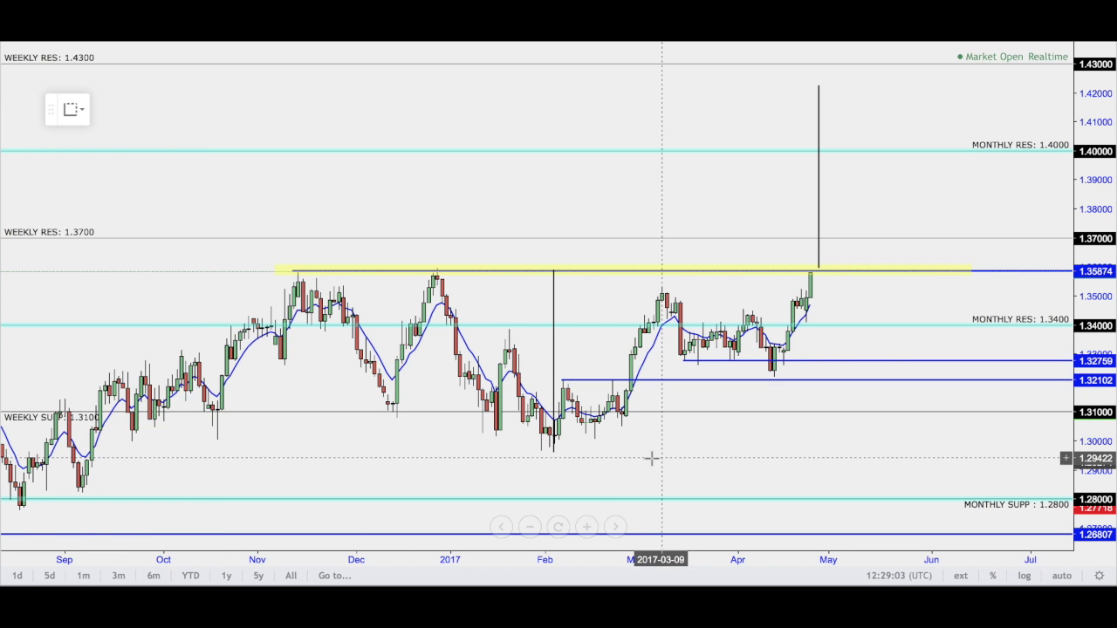
click(557, 451)
click(843, 287)
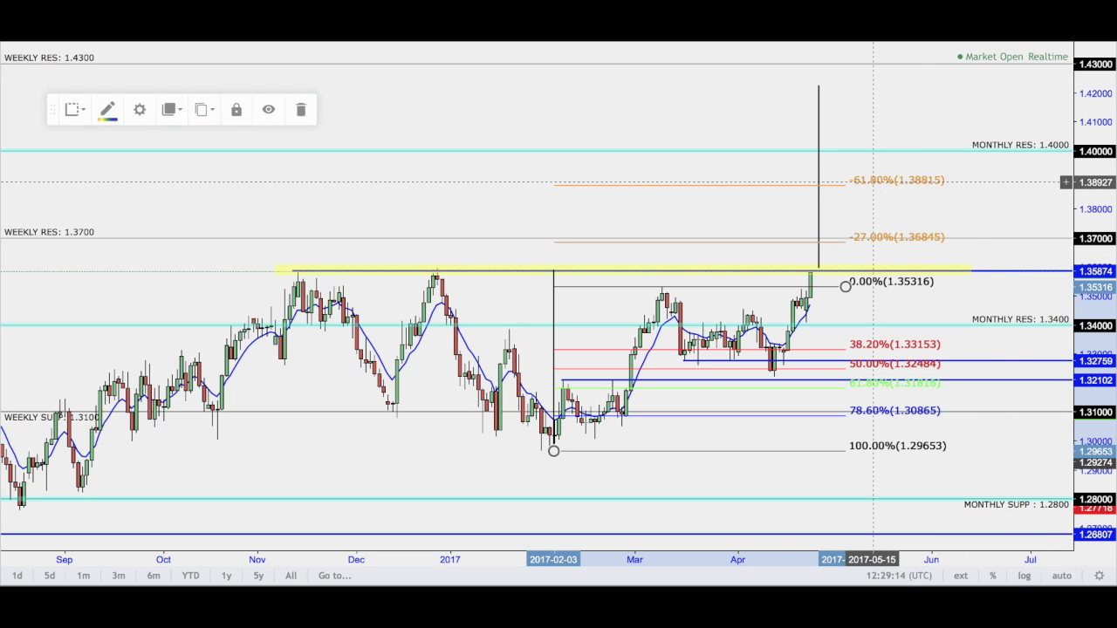
key(Delete)
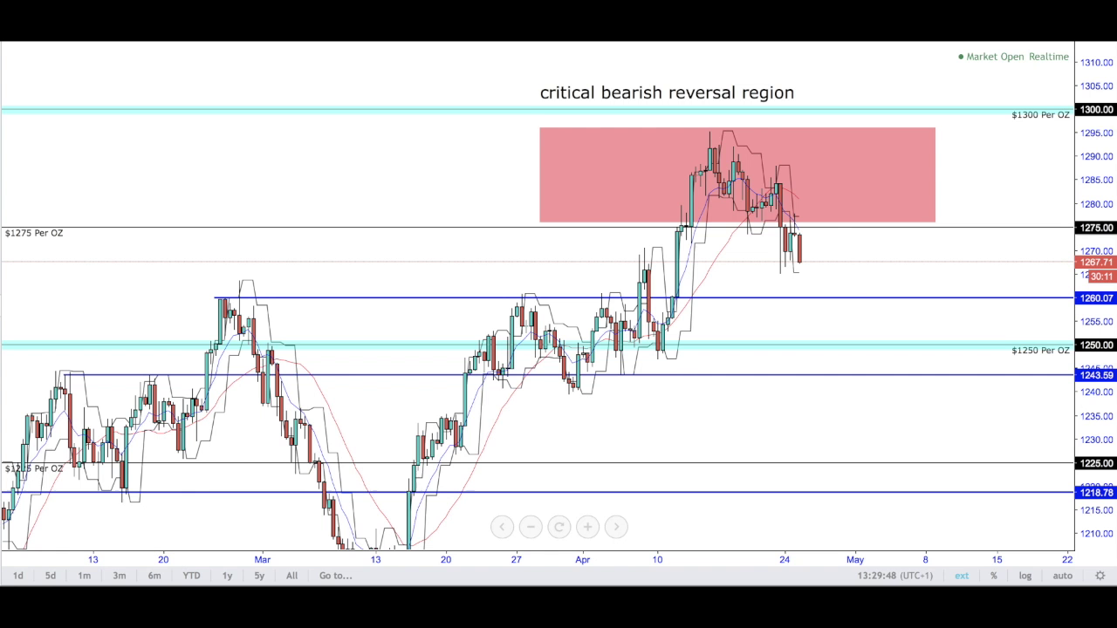
- Compress the gold chart's price scale so prices down to $1200 are visible
drag(1101, 154, 1101, 175)
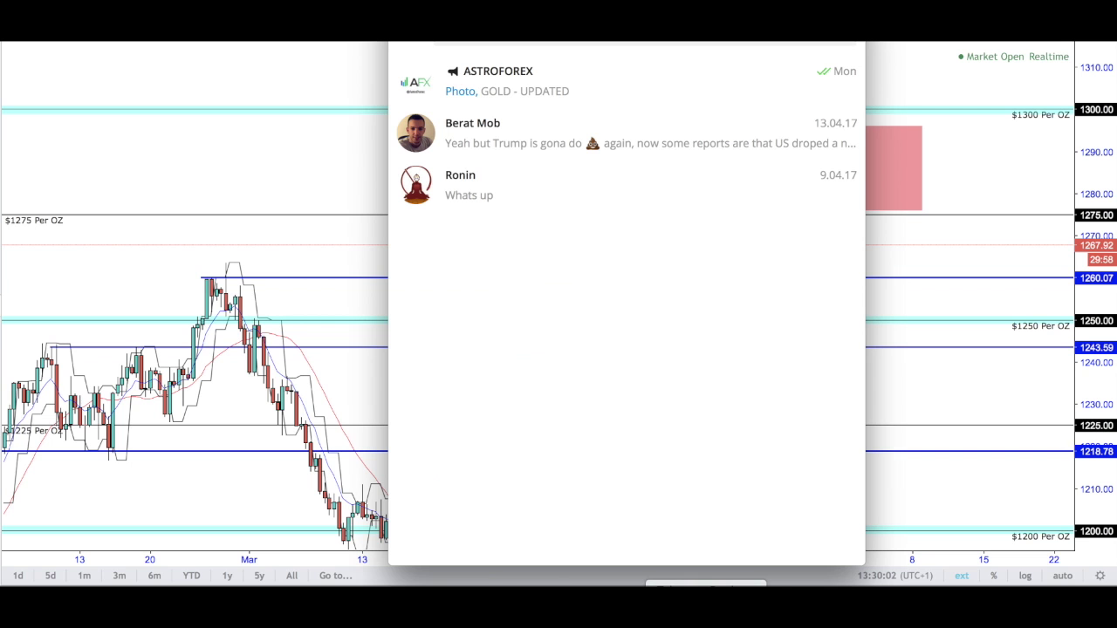
- Open the ASTROFOREX channel in a smaller Telegram window and scroll to the GOLD - UPDATED post
click(535, 92)
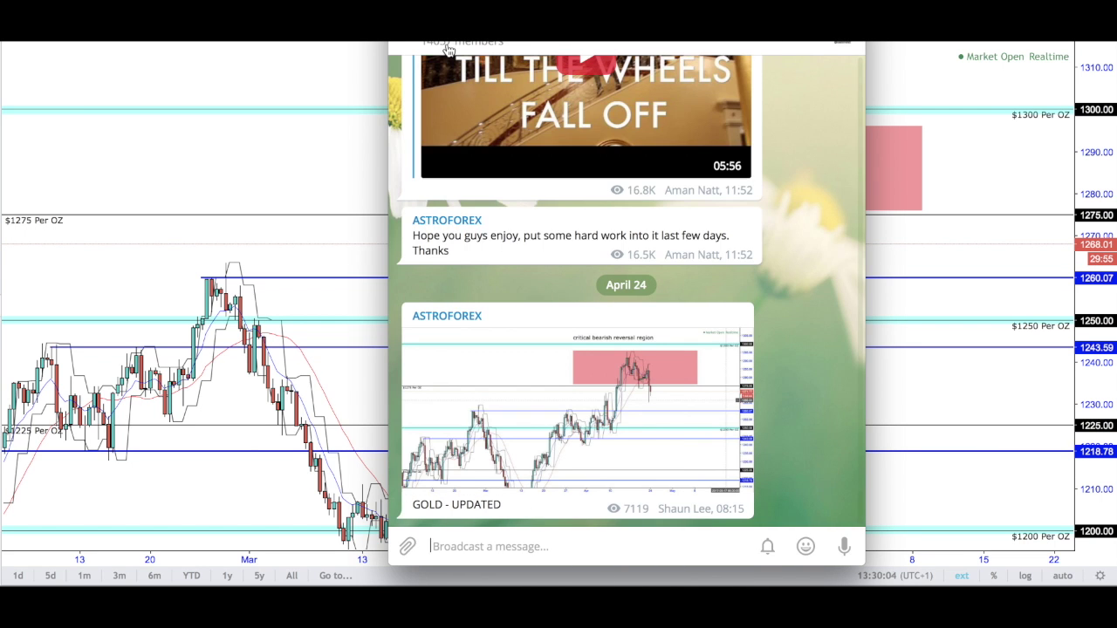
drag(489, 45, 258, 45)
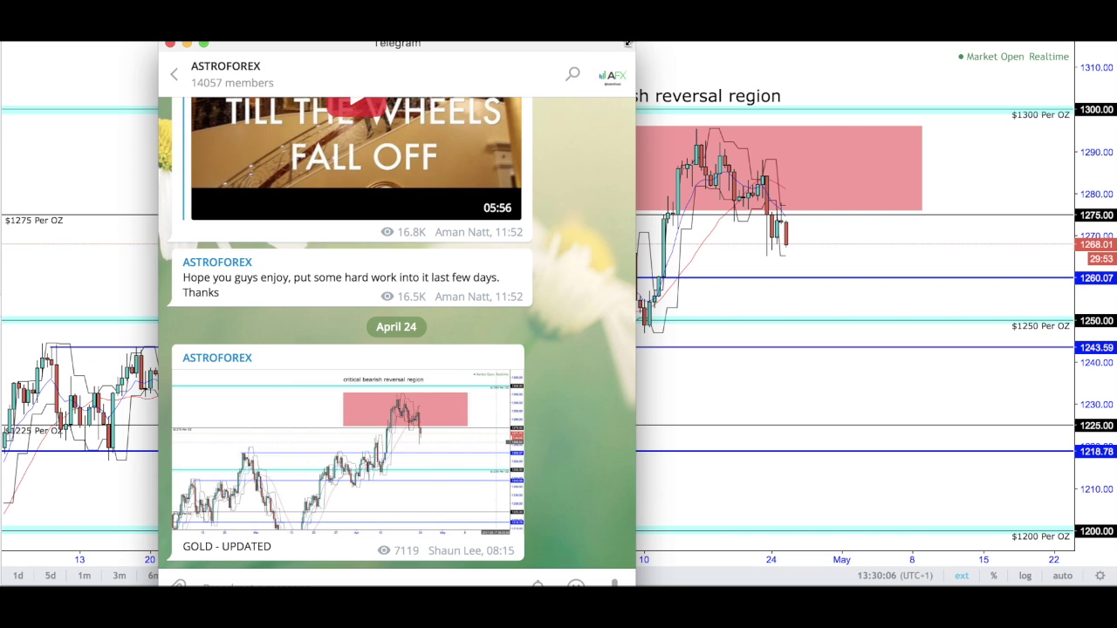
drag(630, 44, 507, 77)
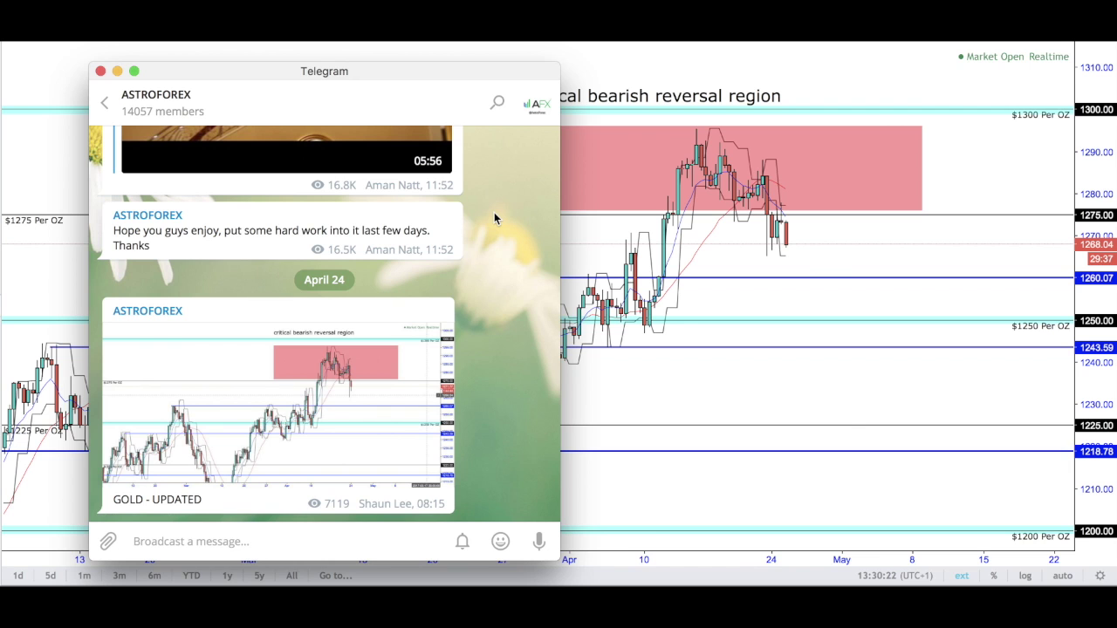
scroll(494, 212, up, 10)
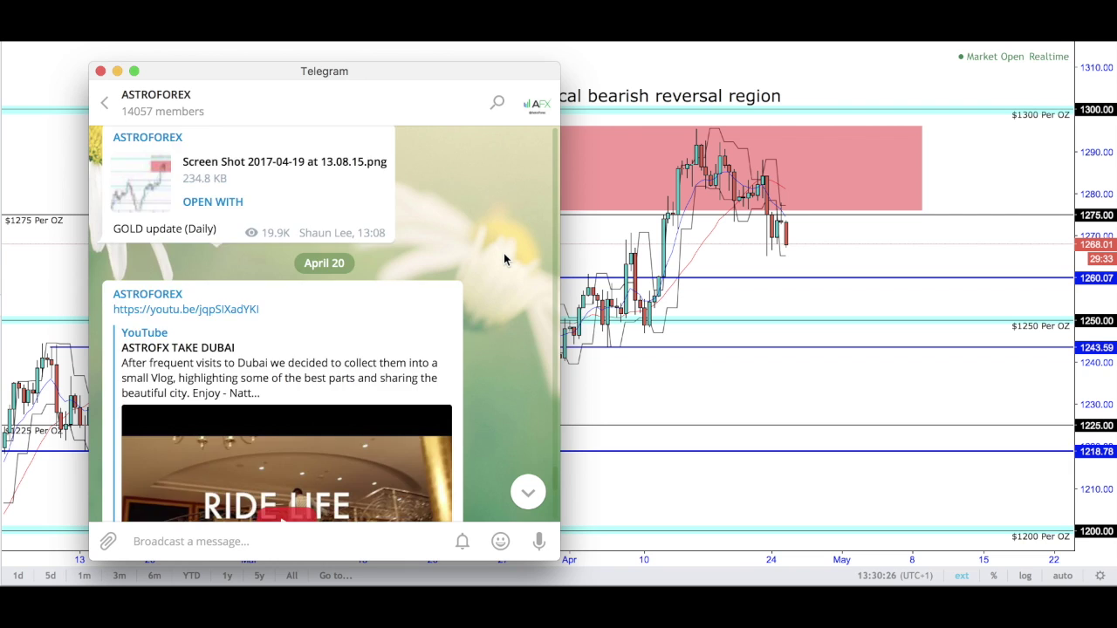
scroll(504, 254, up, 5)
scroll(503, 257, up, 5)
scroll(503, 257, up, 5)
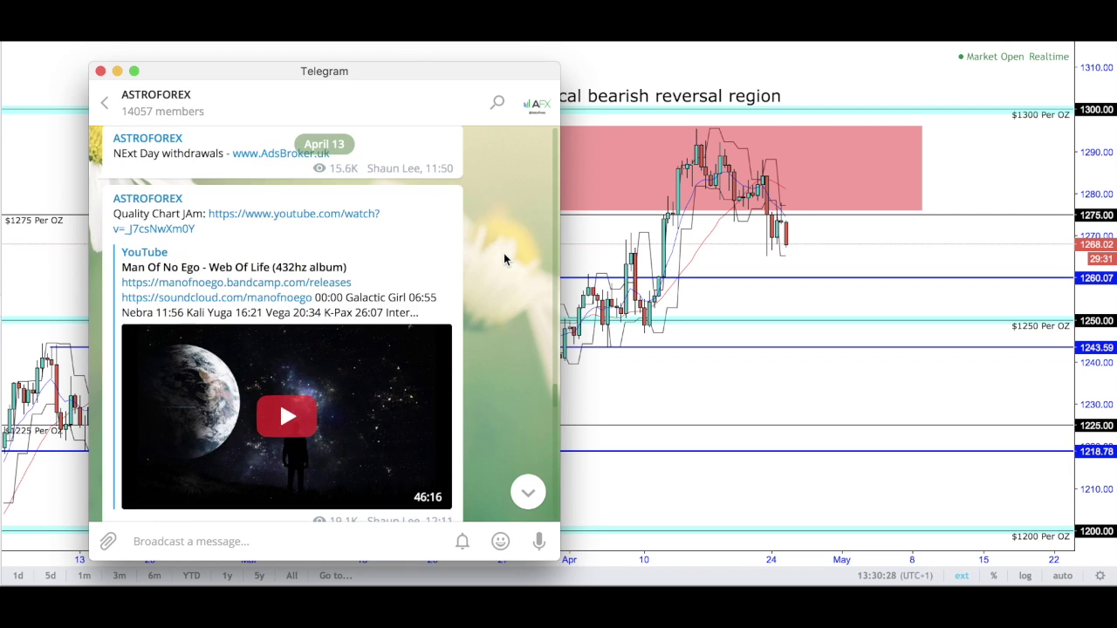
scroll(504, 258, up, 5)
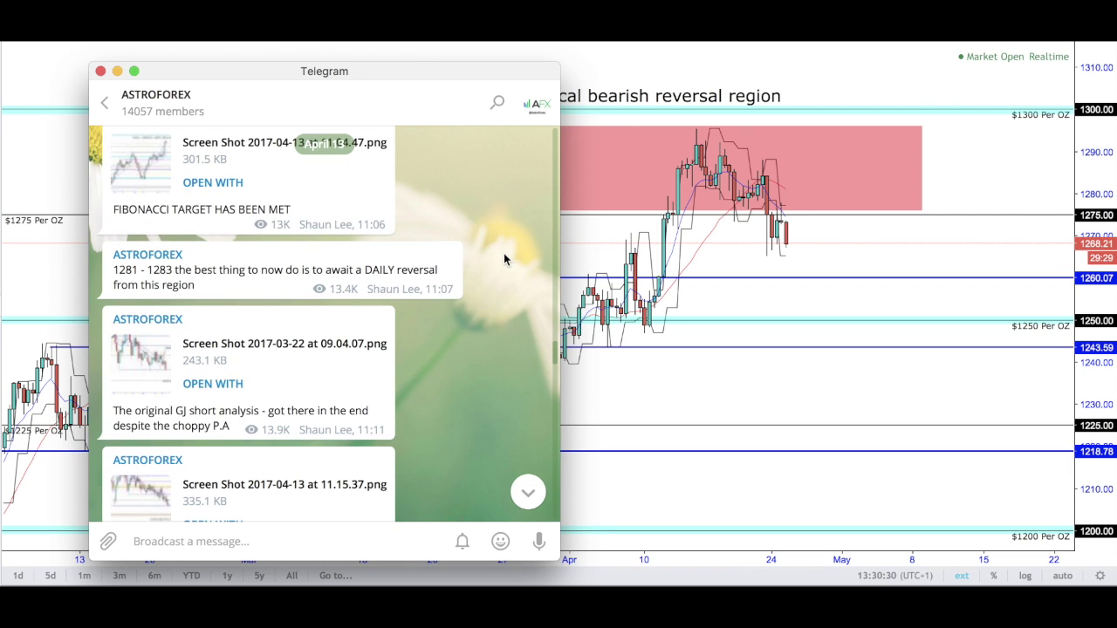
scroll(506, 291, down, 20)
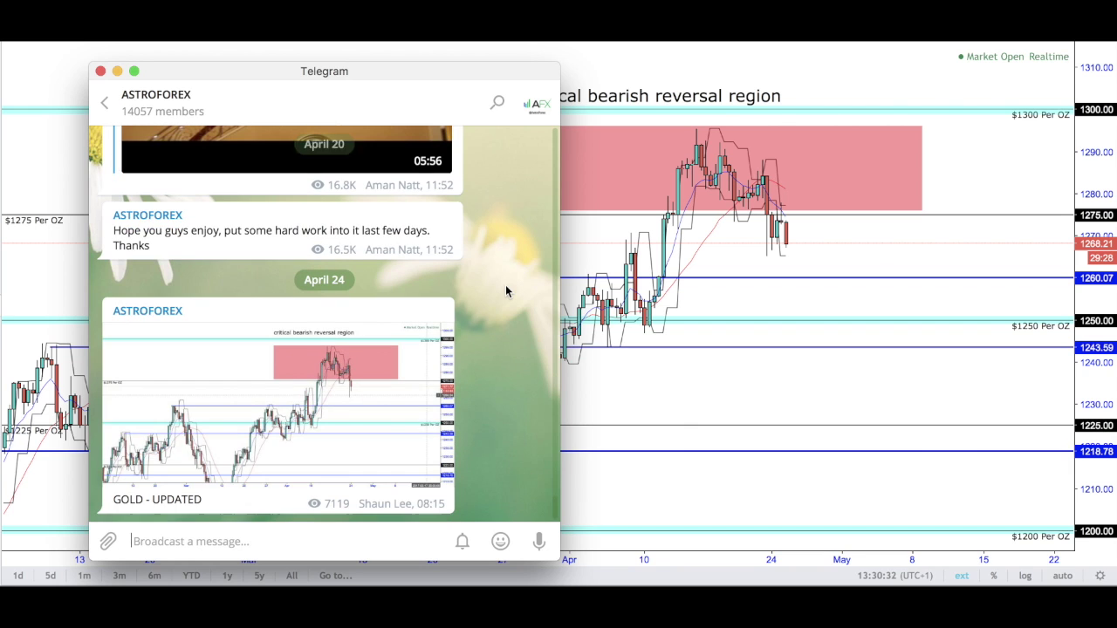
- View the ASTROFOREX channel info, then close Telegram
drag(481, 75, 456, 68)
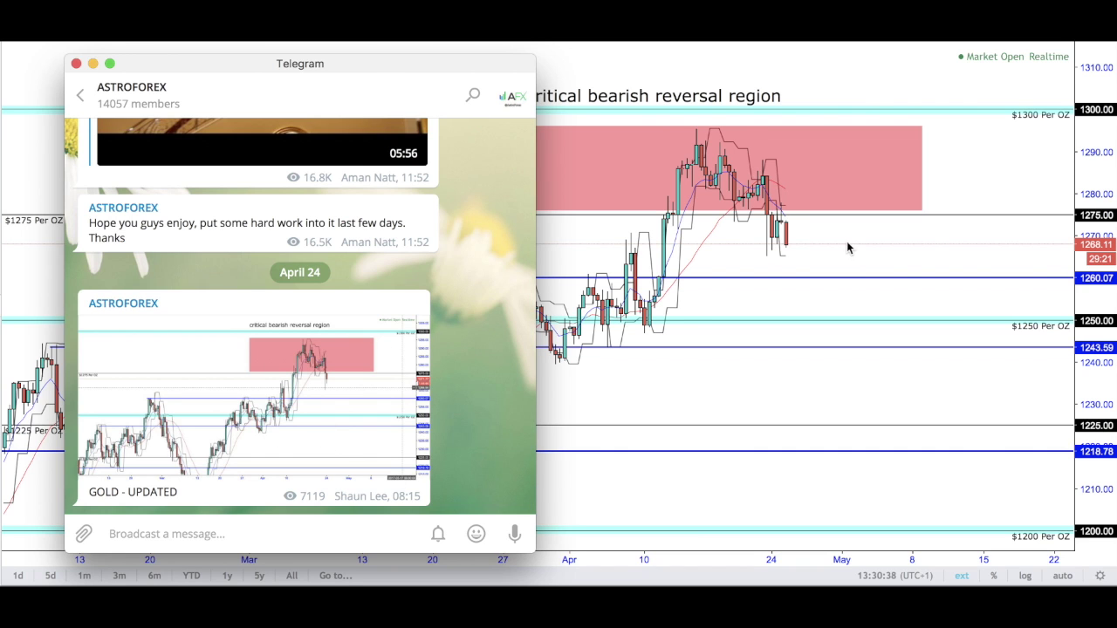
click(510, 96)
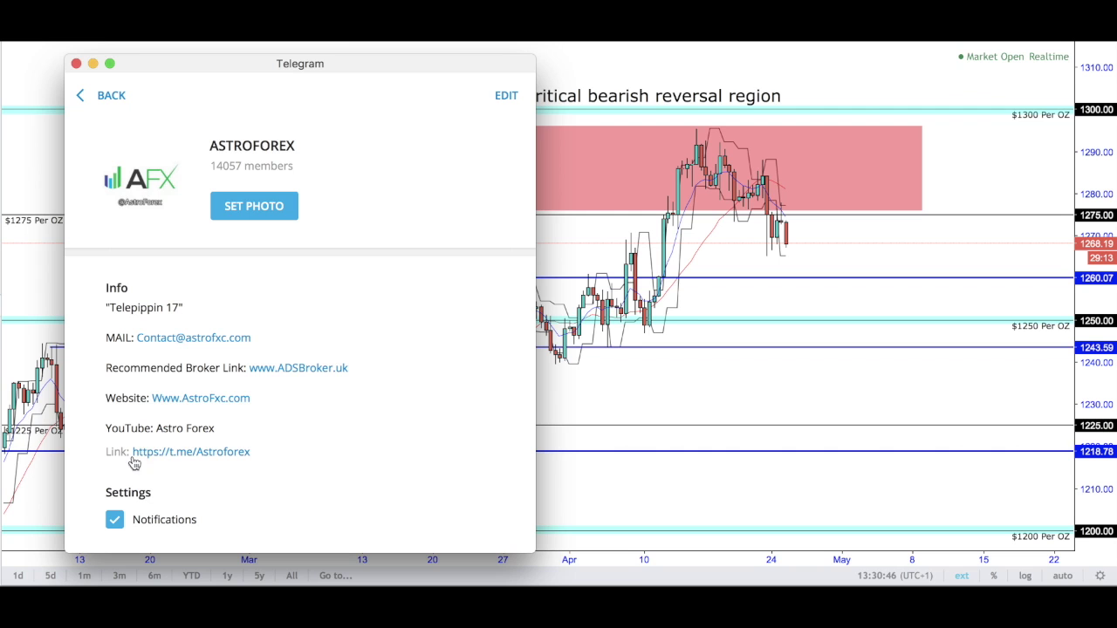
click(77, 64)
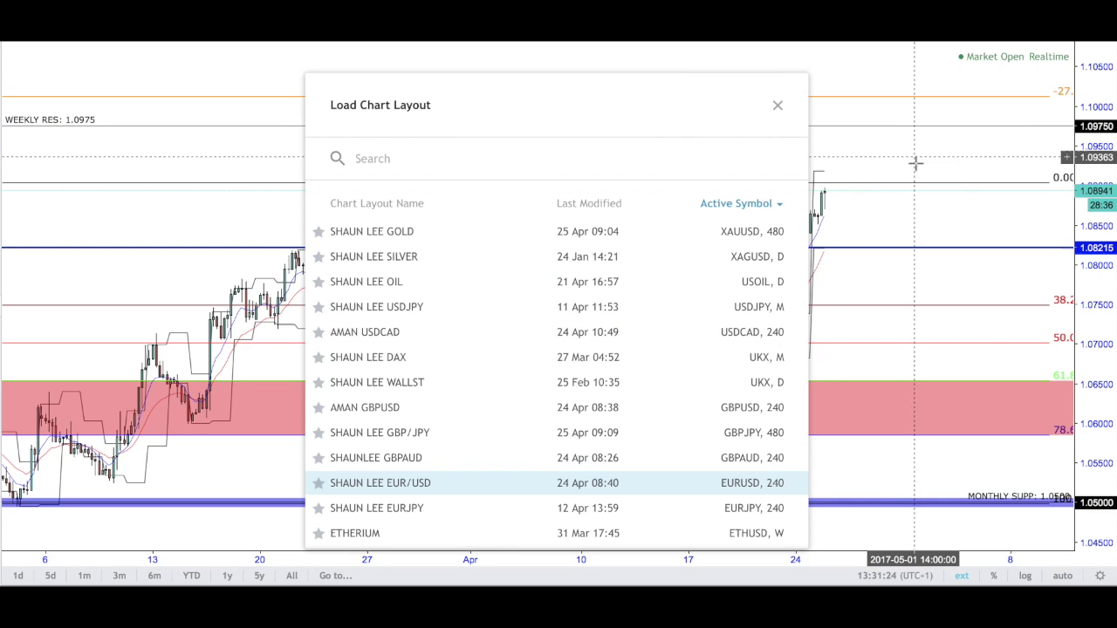
- Load the saved gold layout and auto-fit its price scale to show levels from $1125 to $1350
click(915, 165)
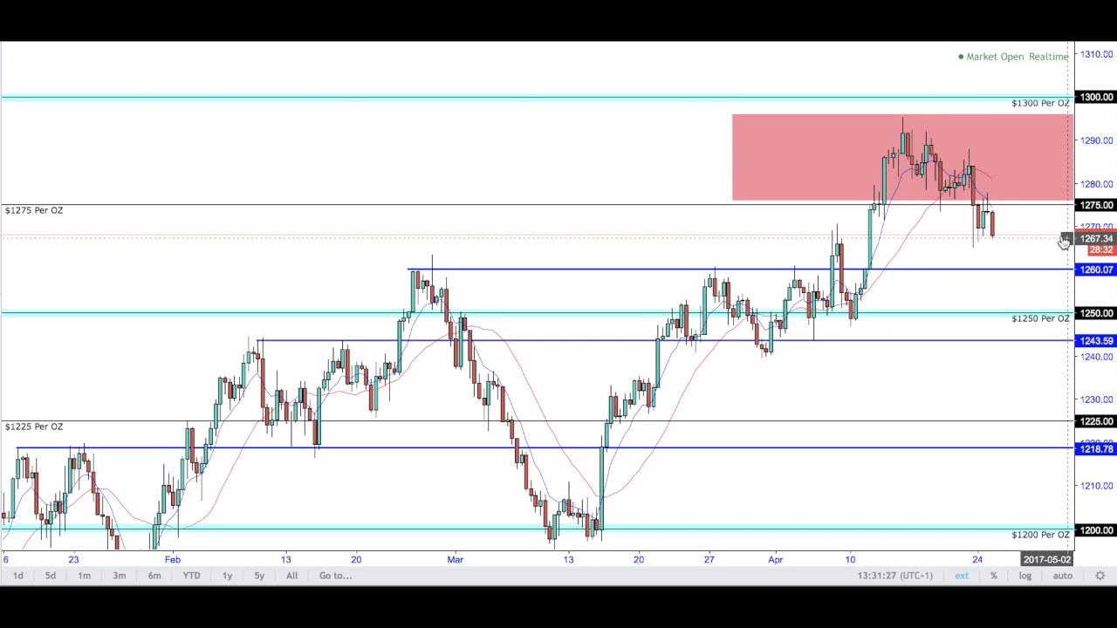
drag(1041, 225, 885, 143)
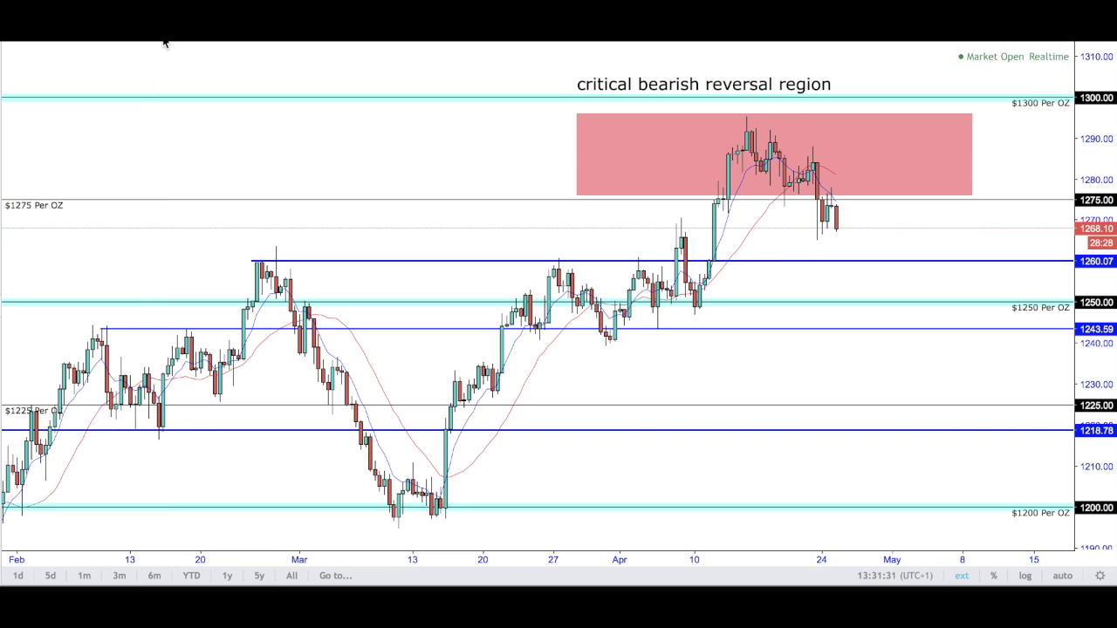
double_click(1087, 165)
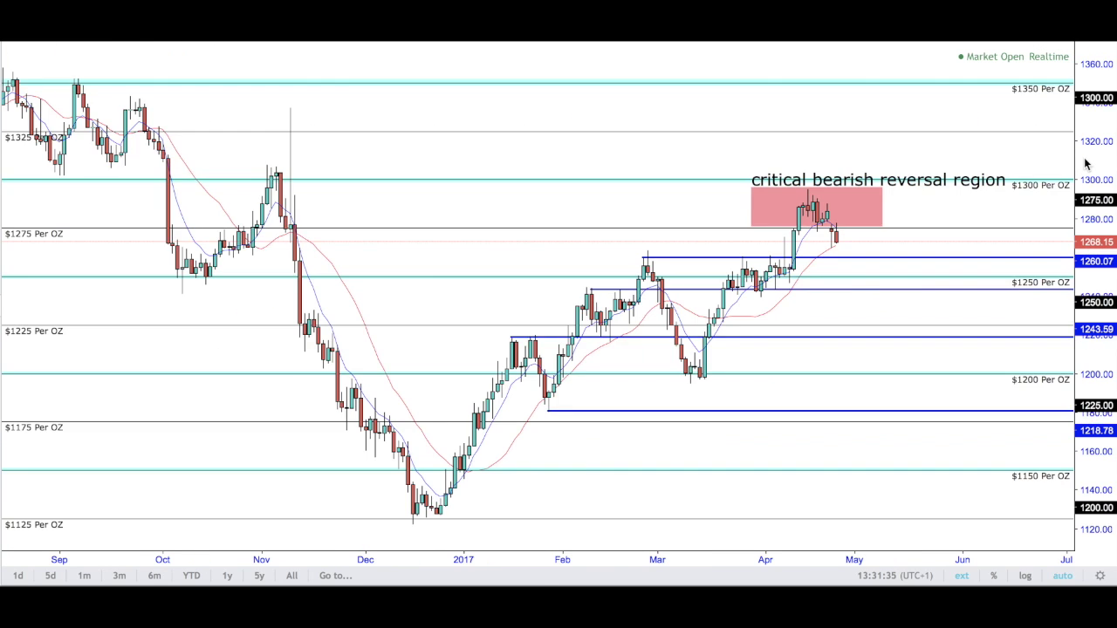
- Move the critical bearish reversal region caption above the red zone and reframe the chart around 1250
drag(908, 181, 870, 147)
click(706, 332)
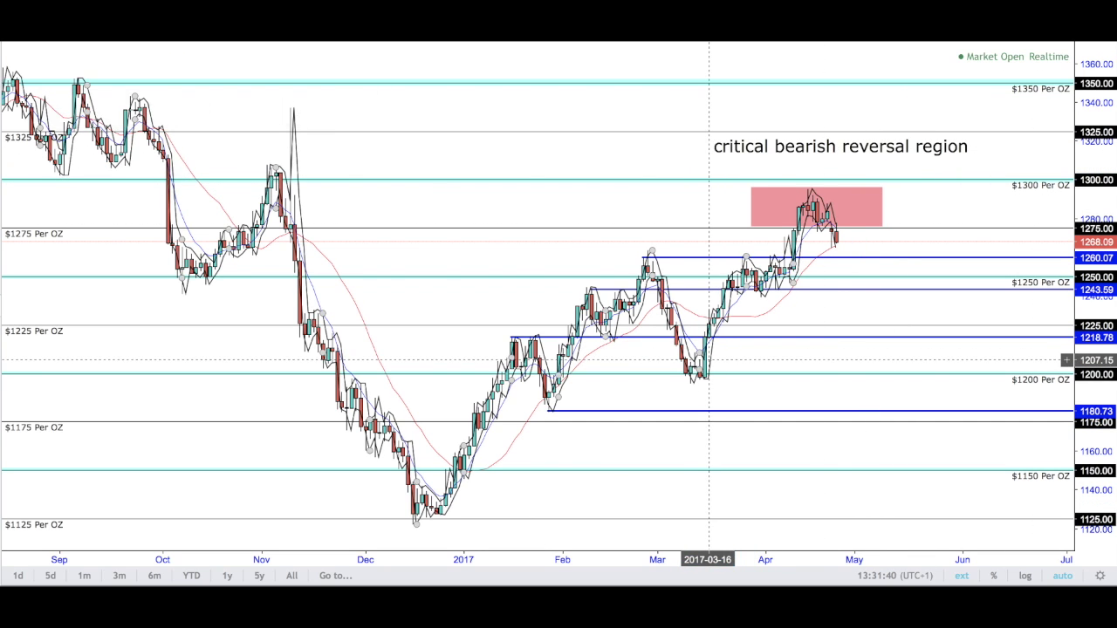
drag(1041, 364, 967, 146)
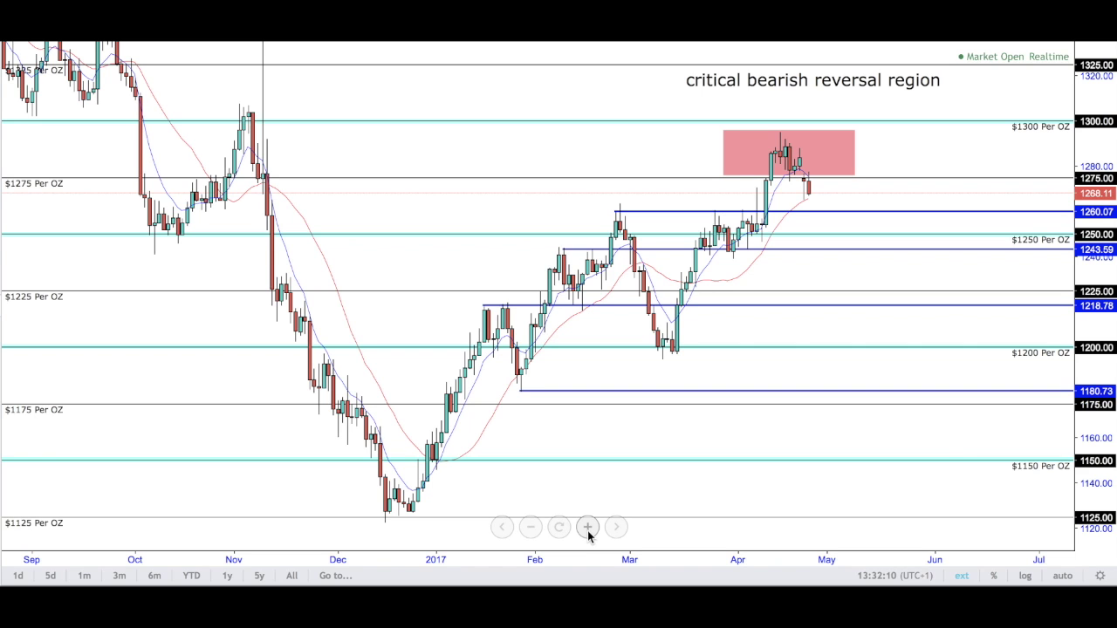
drag(808, 307, 770, 325)
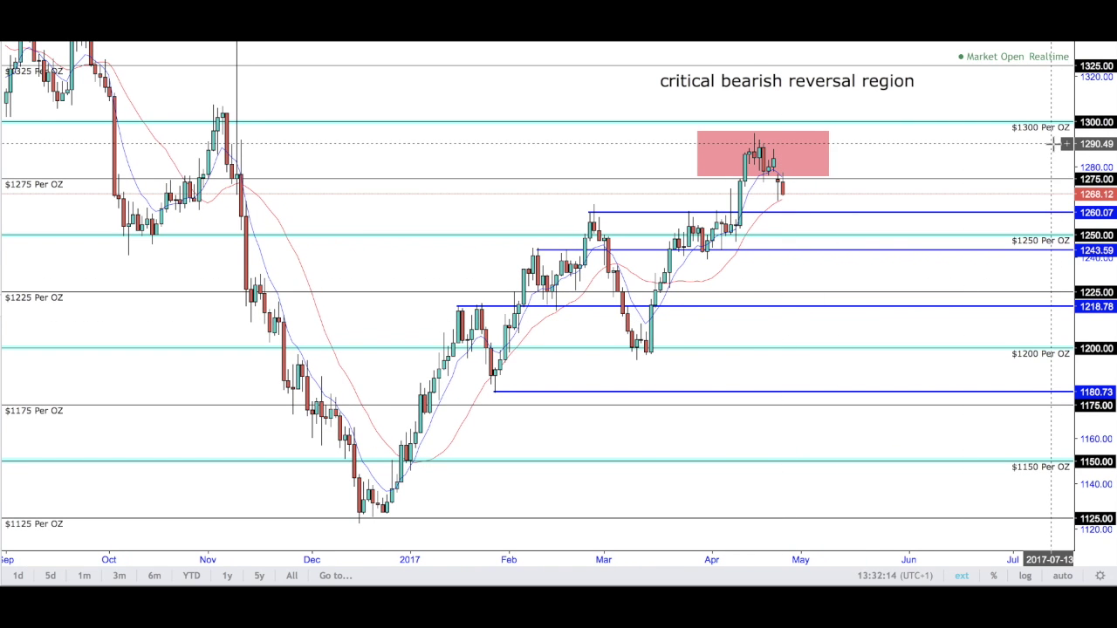
drag(1010, 110, 969, 125)
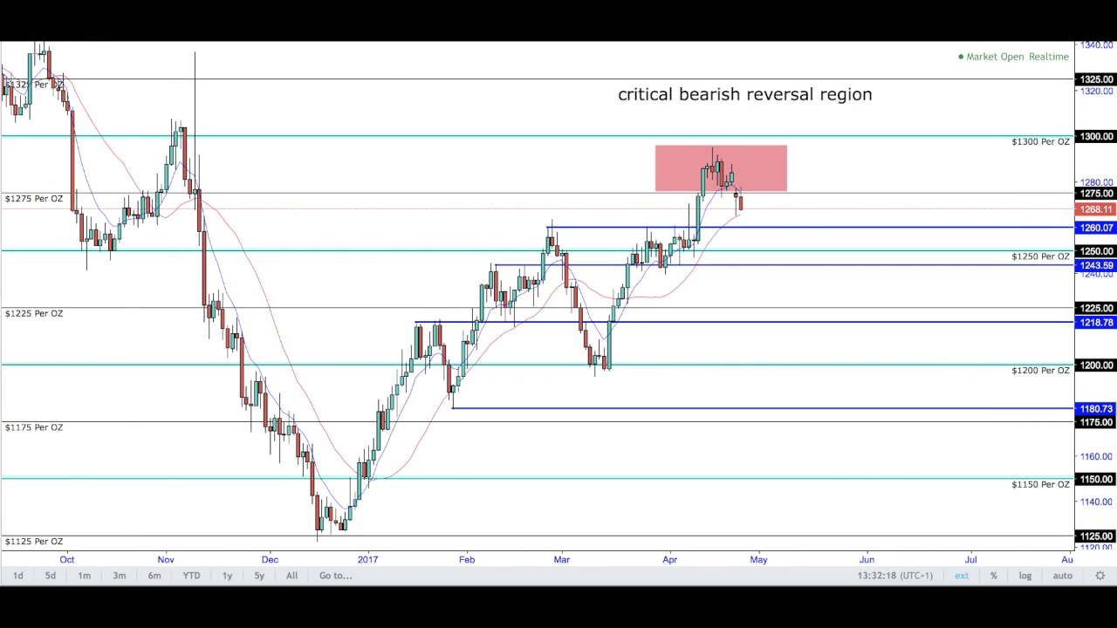
- Auto-fit, zoom out and pan the gold chart to frame mid-February to May with the $1300–$1200 levels
double_click(1099, 286)
click(573, 527)
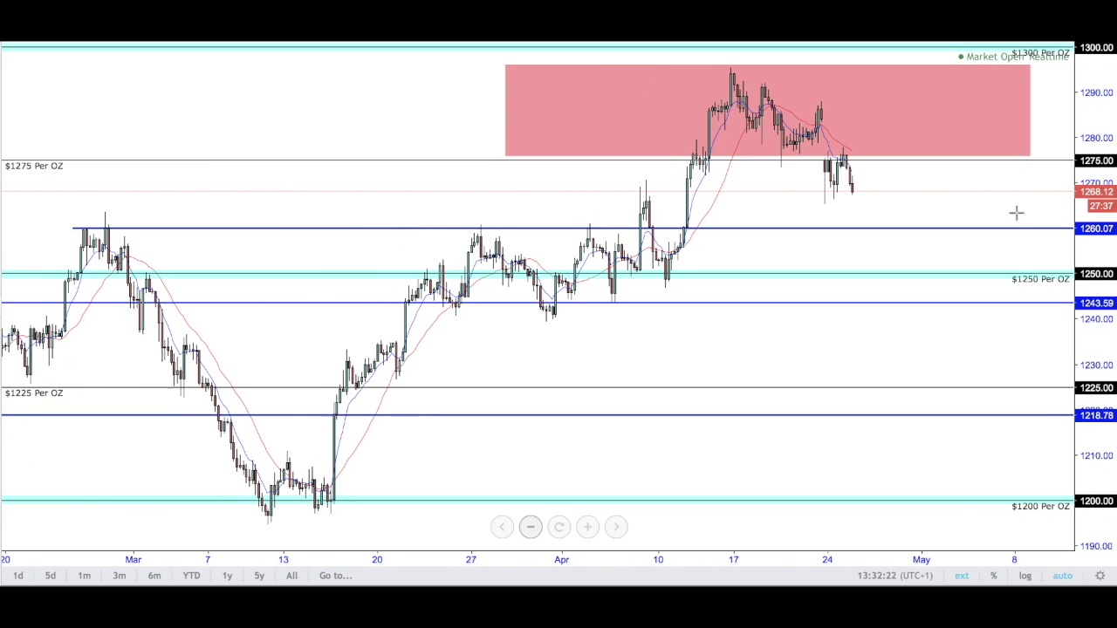
drag(1095, 210, 1035, 224)
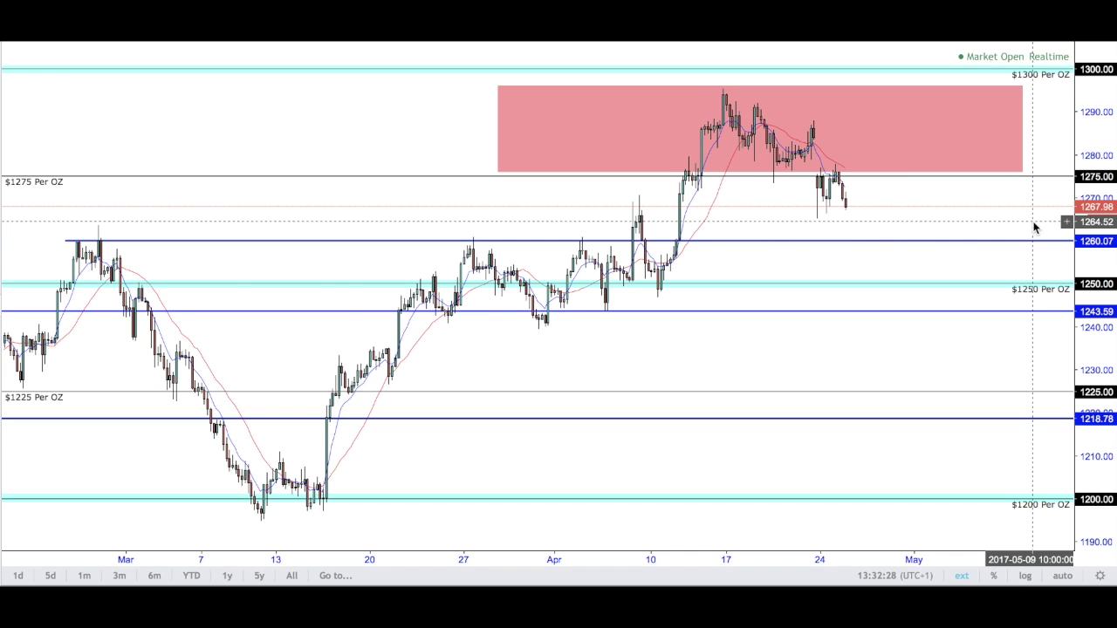
drag(1039, 155, 930, 157)
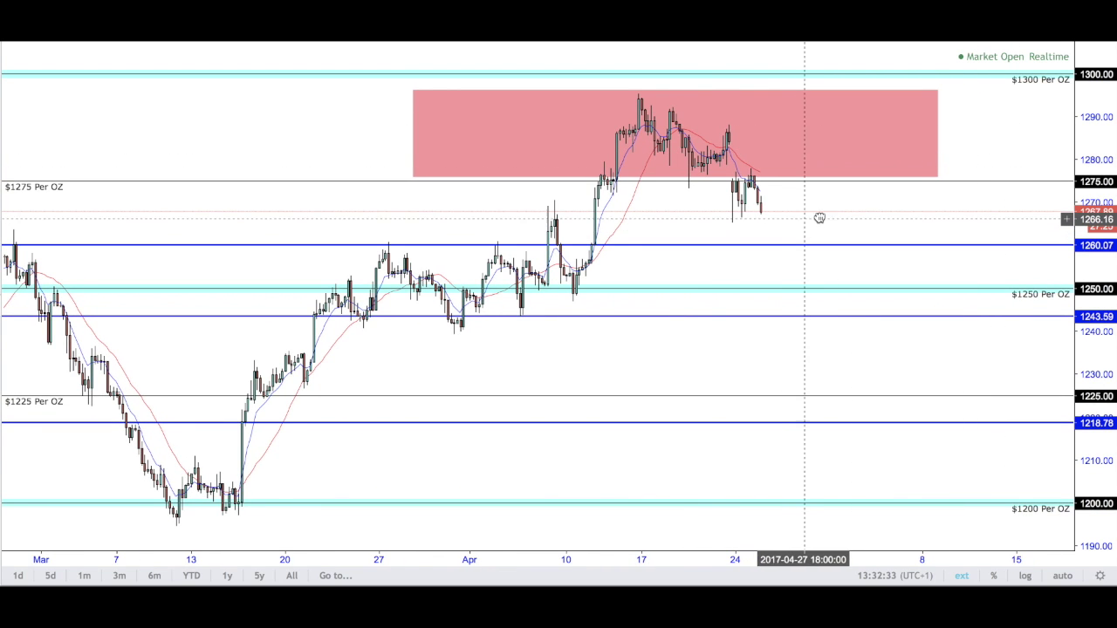
drag(805, 220, 843, 214)
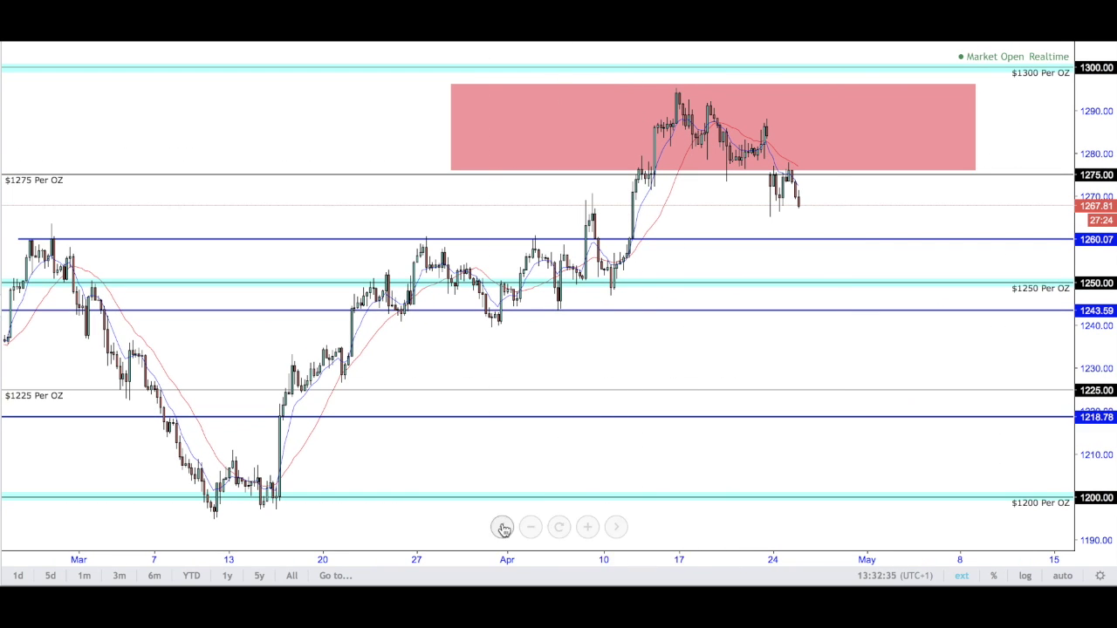
click(532, 527)
drag(879, 225, 838, 213)
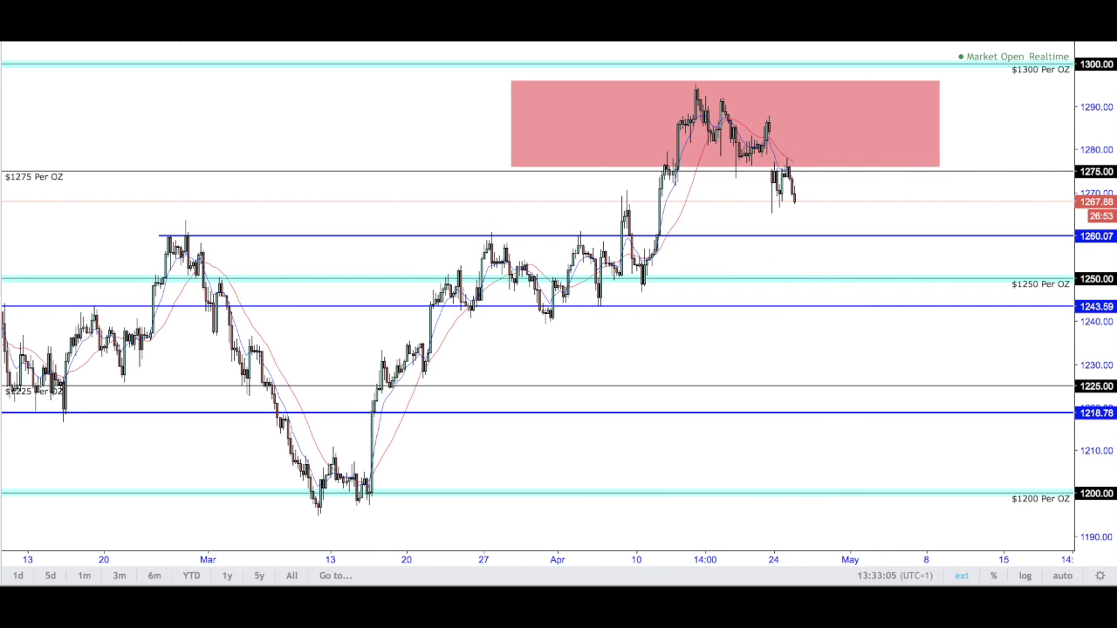
- Zoom the gold chart's time axis out and back in so it spans 2016 into 2019
scroll(557, 532, down, 5)
scroll(586, 532, up, 1)
scroll(587, 531, up, 5)
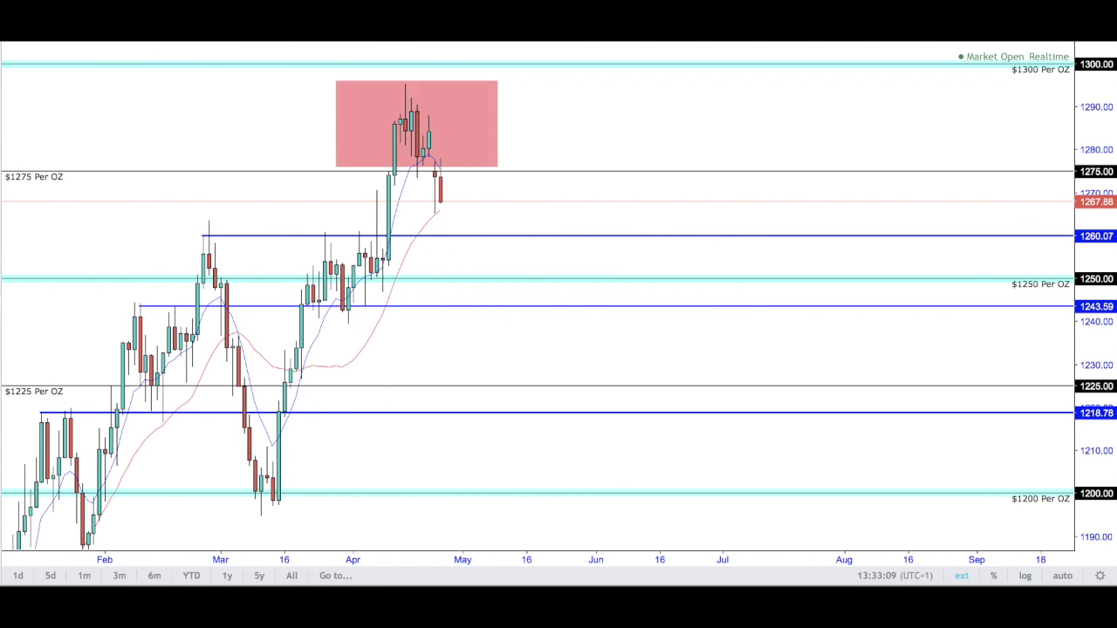
scroll(1091, 84, down, 5)
- Auto-fit and stretch the gold price scale, then pan and zoom to frame 2016 to early 2018
double_click(1097, 90)
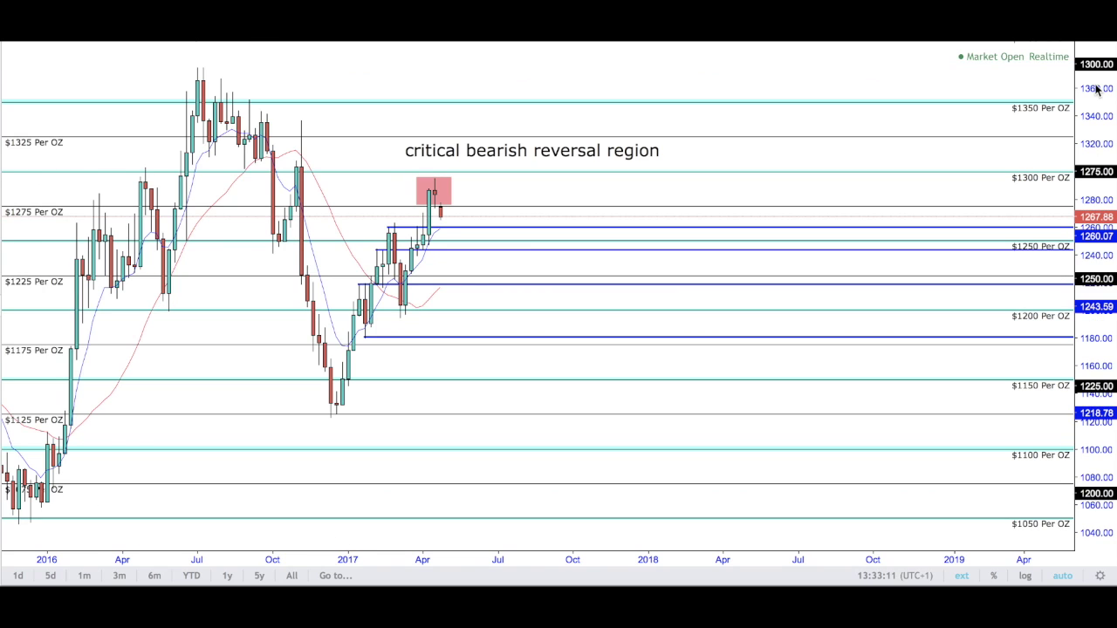
drag(885, 169, 1062, 288)
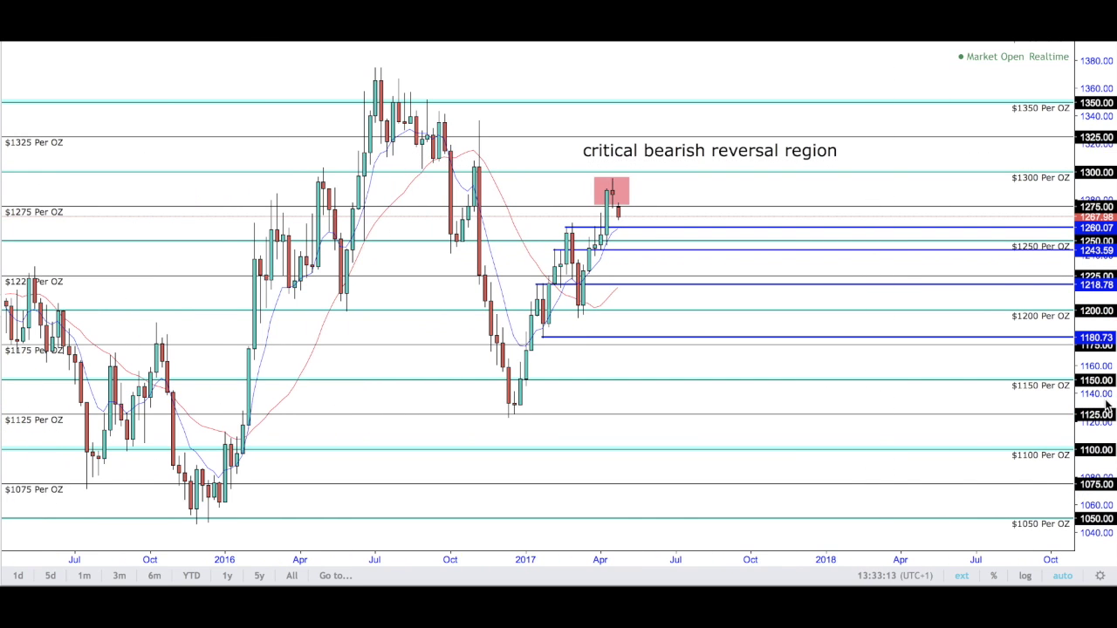
drag(1106, 405, 1103, 375)
scroll(505, 167, up, 3)
scroll(505, 167, left, 10)
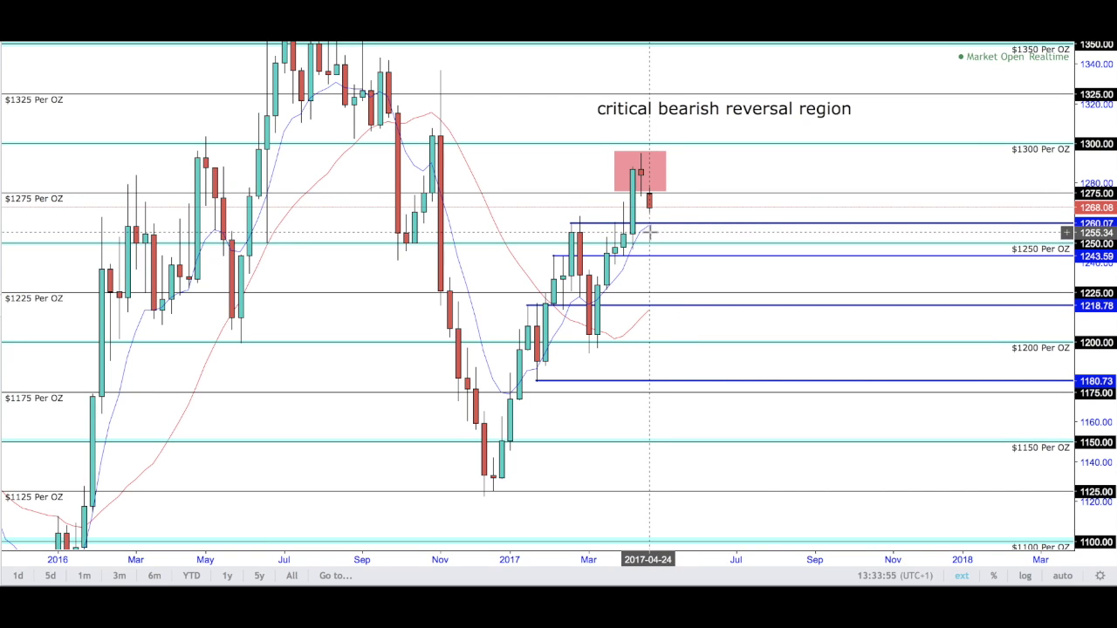
- Switch gold to daily candles with 1D, auto-fit the prices, and show November through June
key(1)
key(d)
key(Return)
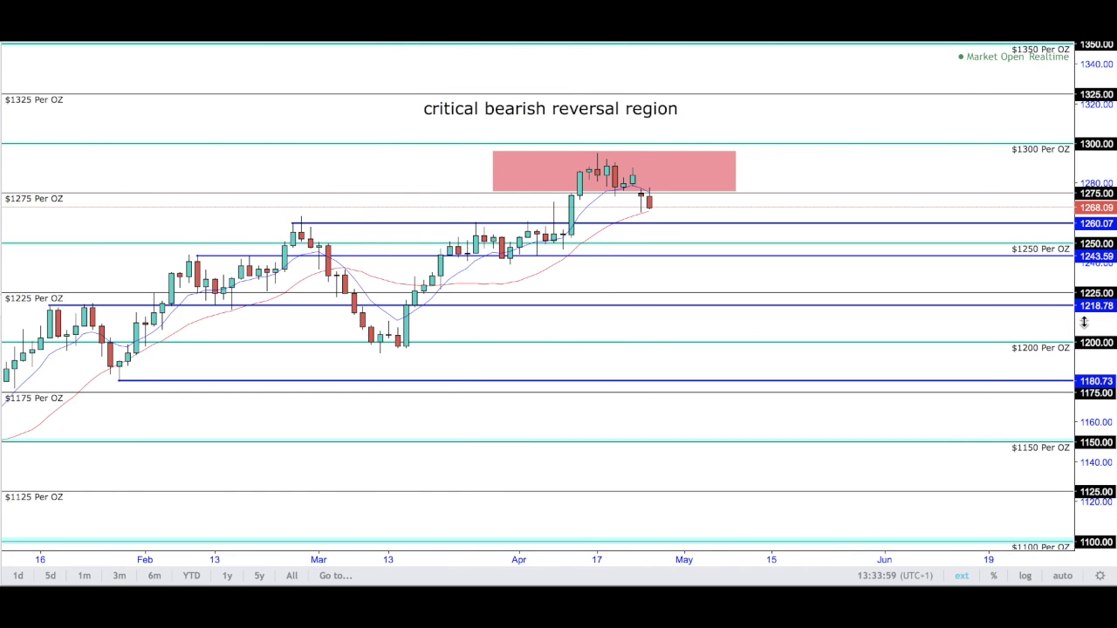
double_click(1084, 323)
click(532, 528)
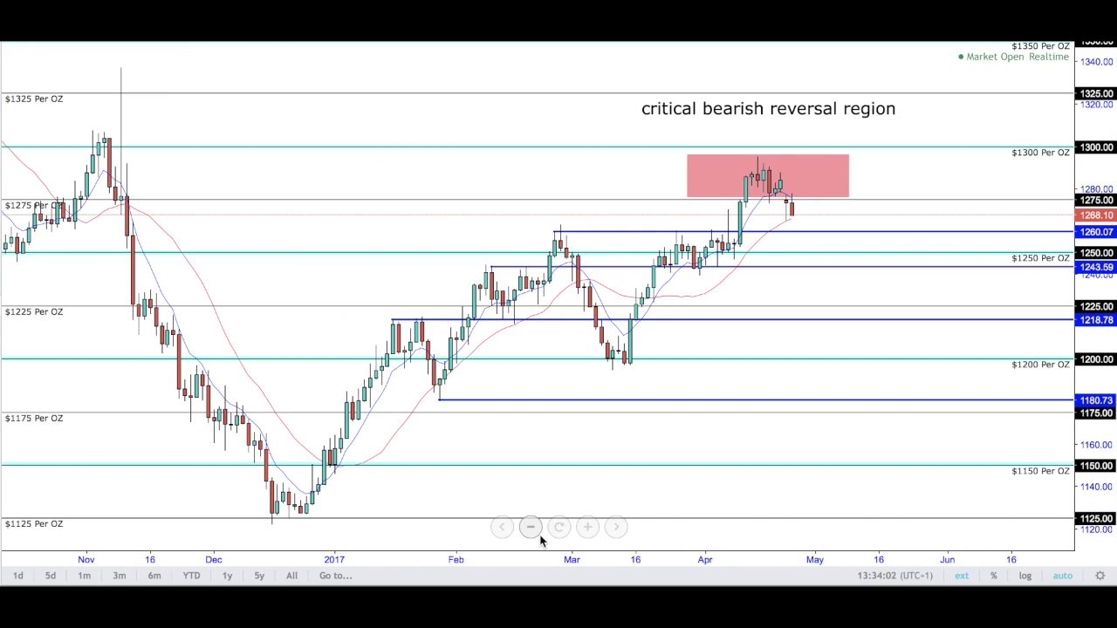
drag(1032, 282, 1003, 271)
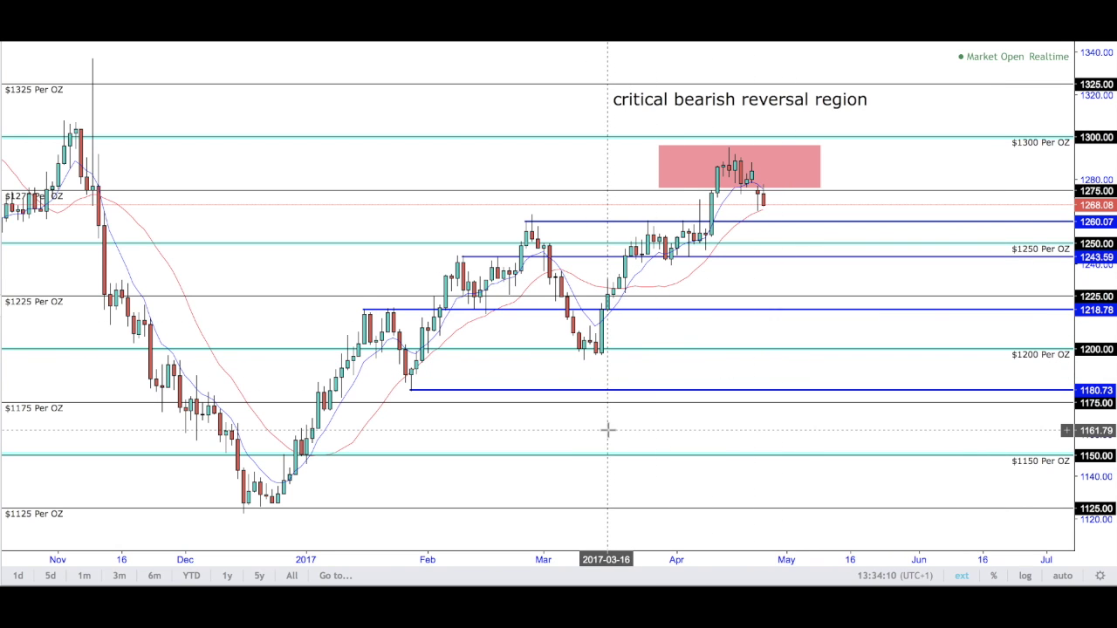
- Draw a bearish trend line from the latest candle down to $1200
click(93, 87)
click(768, 208)
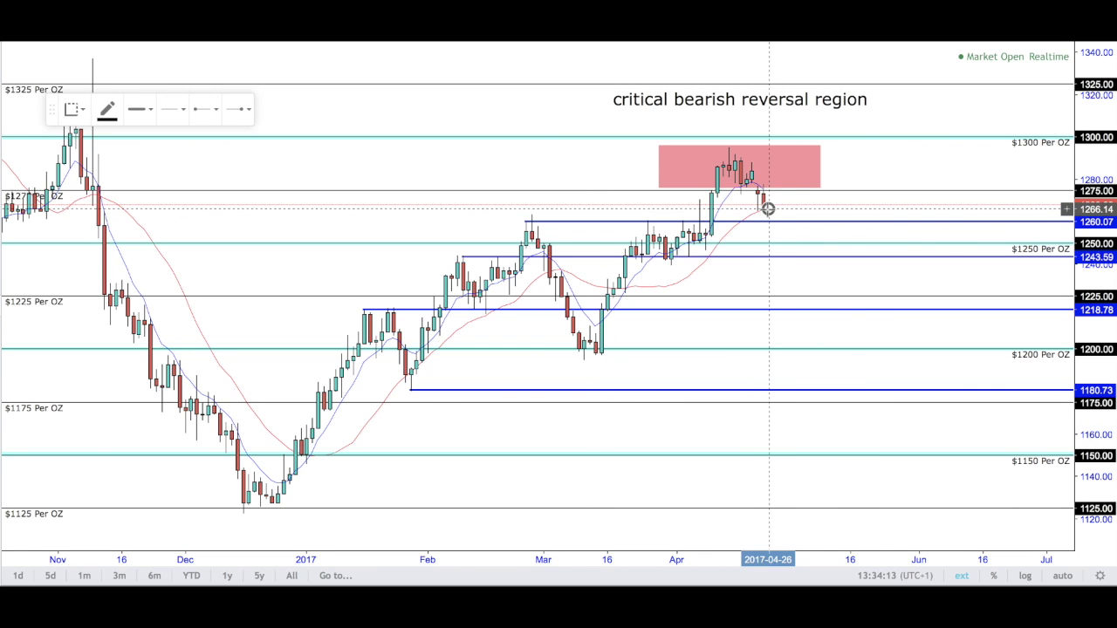
click(809, 348)
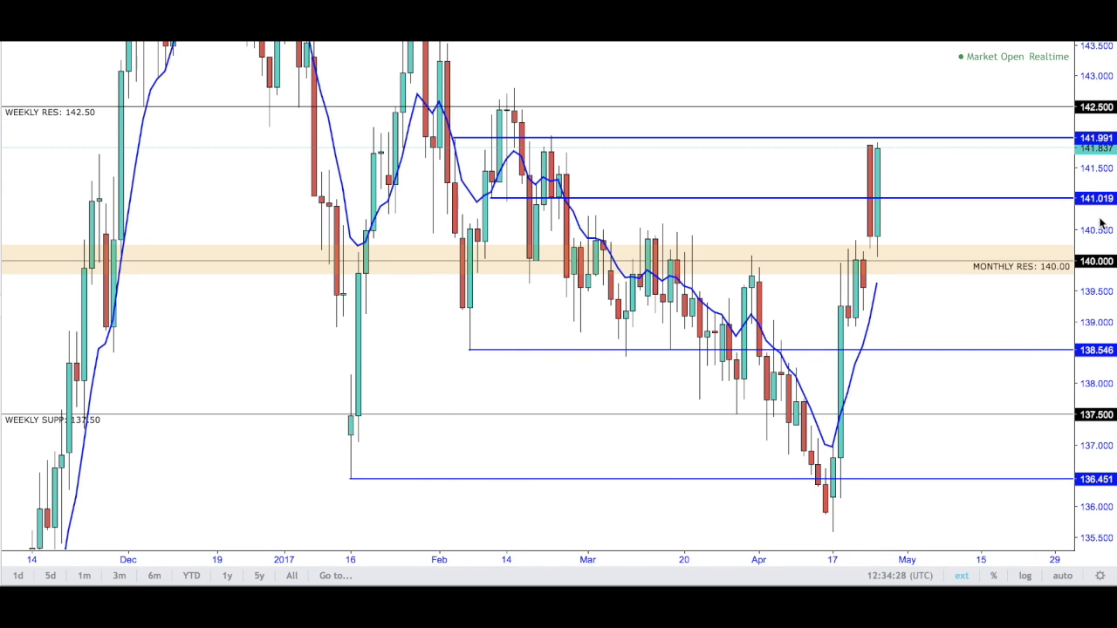
- Rescale and pan the next chart to show 135.00 monthly support up to the 144.055 blue zone
drag(1101, 224, 980, 237)
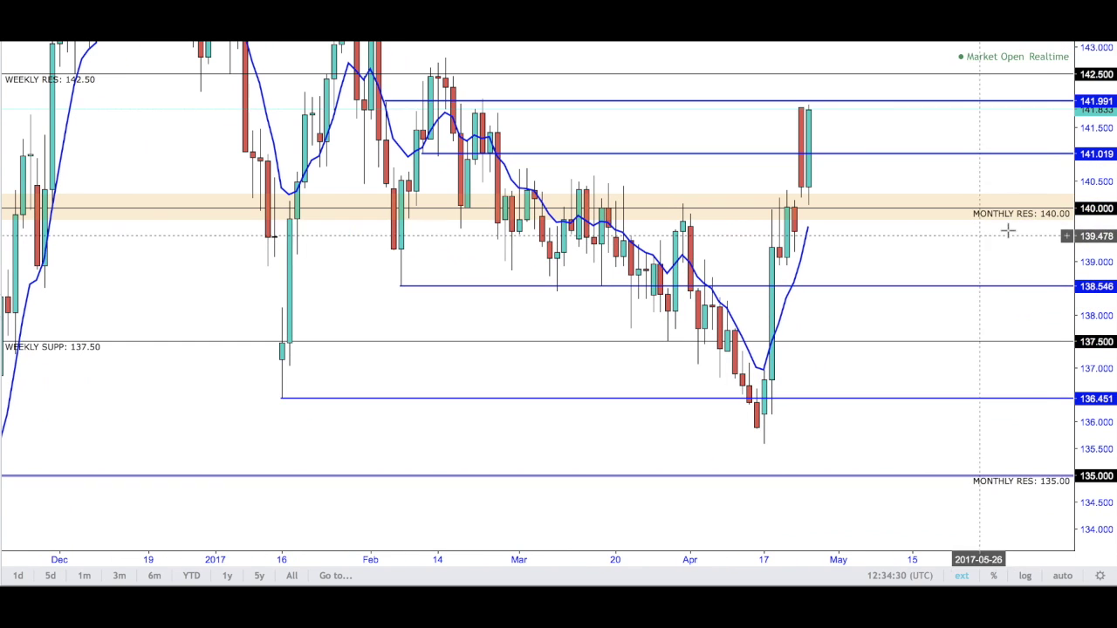
drag(1089, 185, 1091, 222)
drag(843, 256, 861, 292)
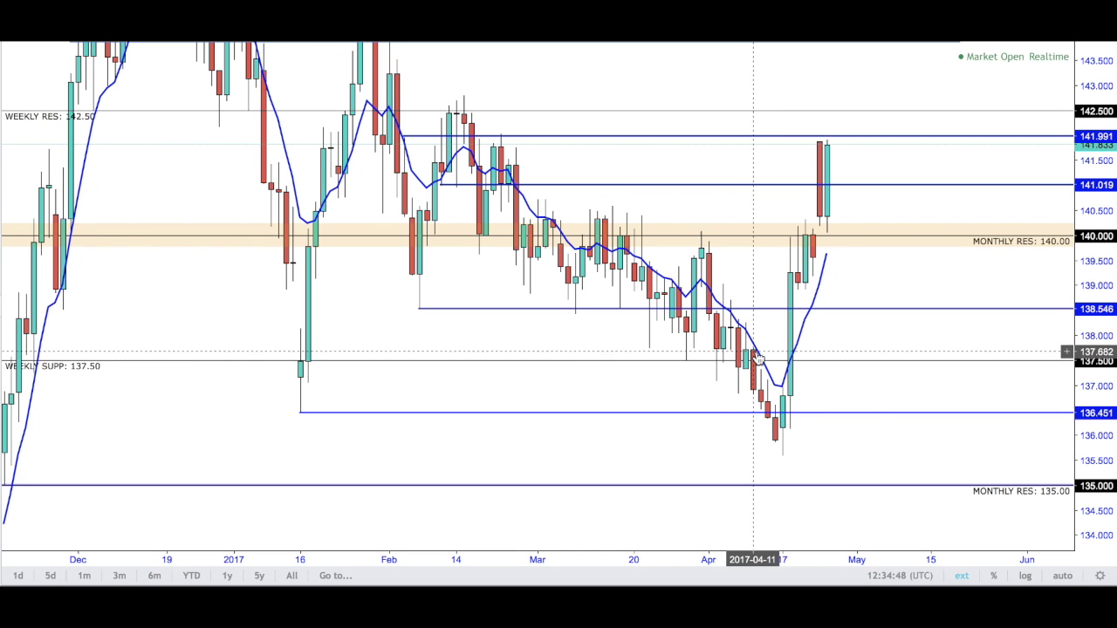
click(299, 412)
click(332, 424)
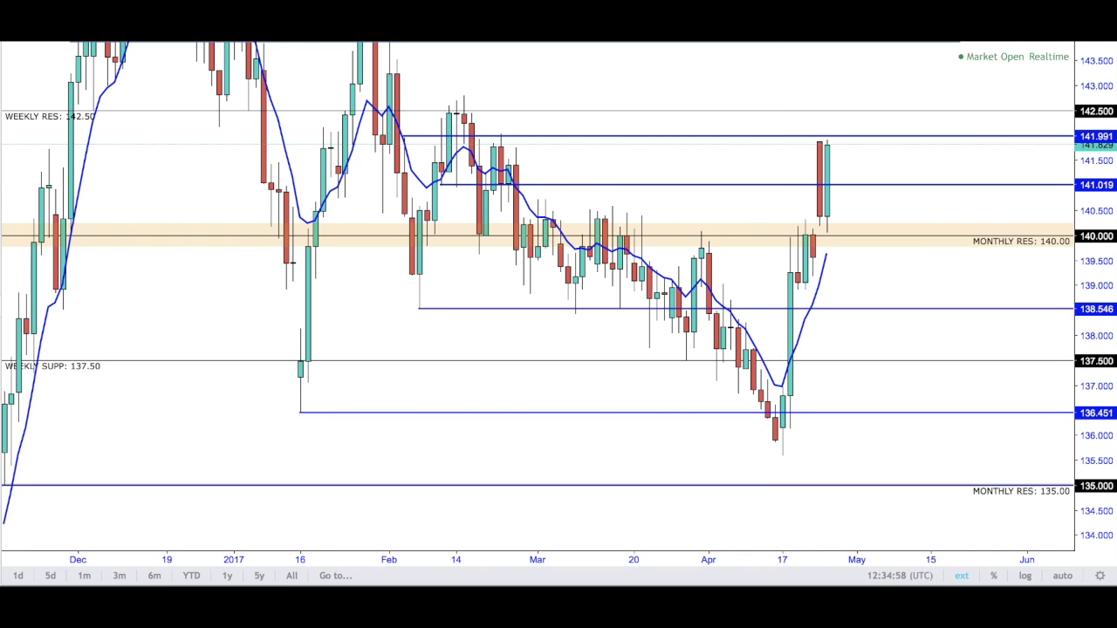
drag(492, 94, 493, 148)
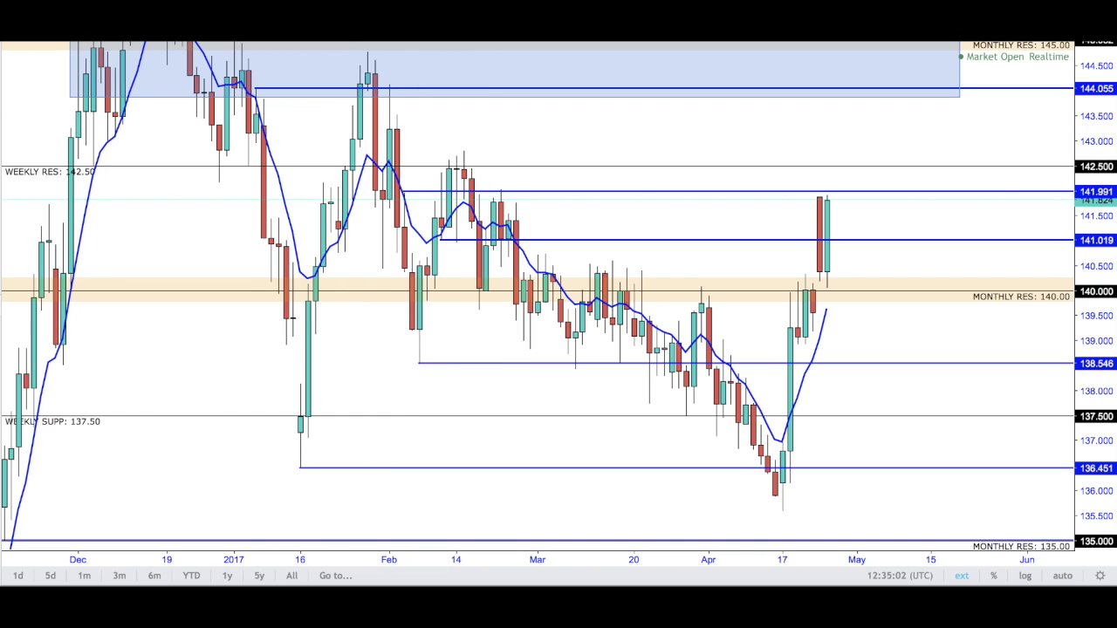
- Switch to the Fibonacci chart (1.04987–1.09036), zoom in, compress the price scale and pan
key(ctrl+Tab)
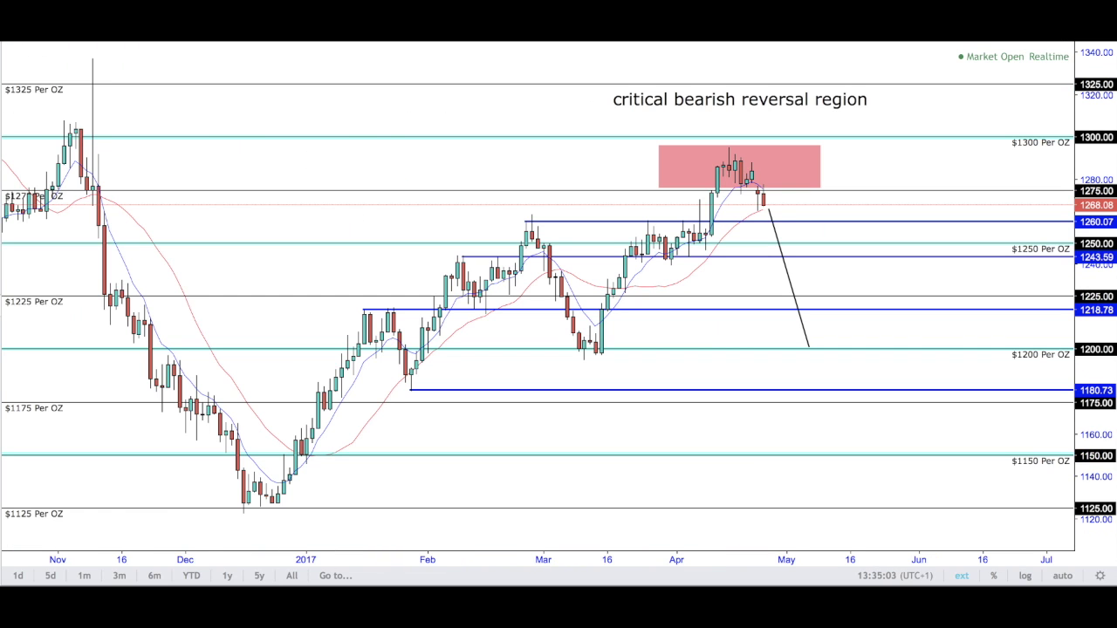
key(ctrl+Tab)
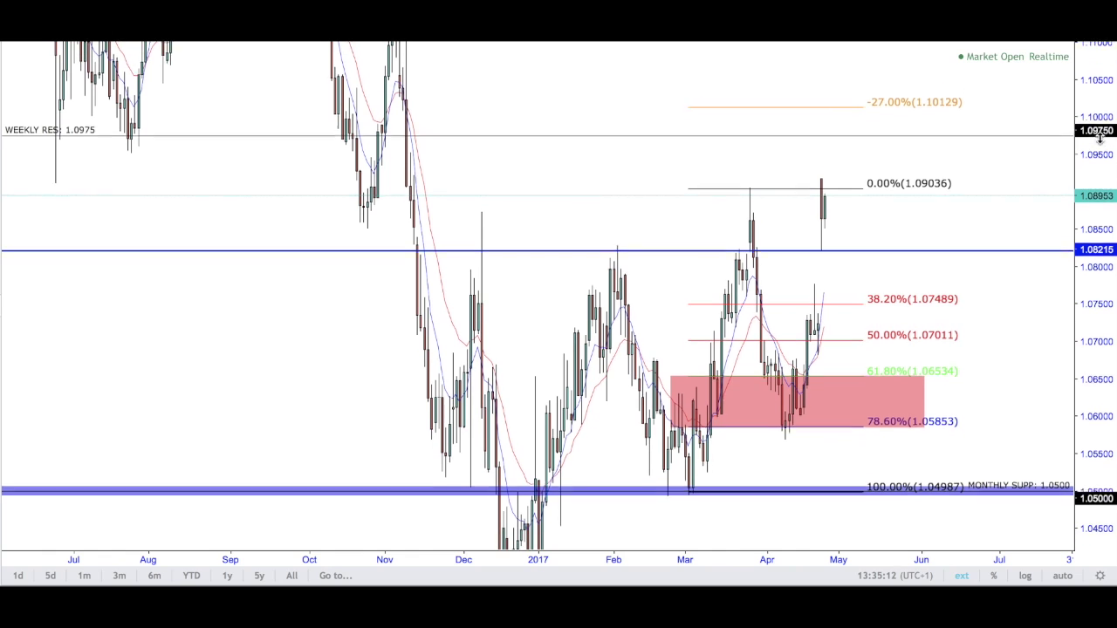
click(587, 527)
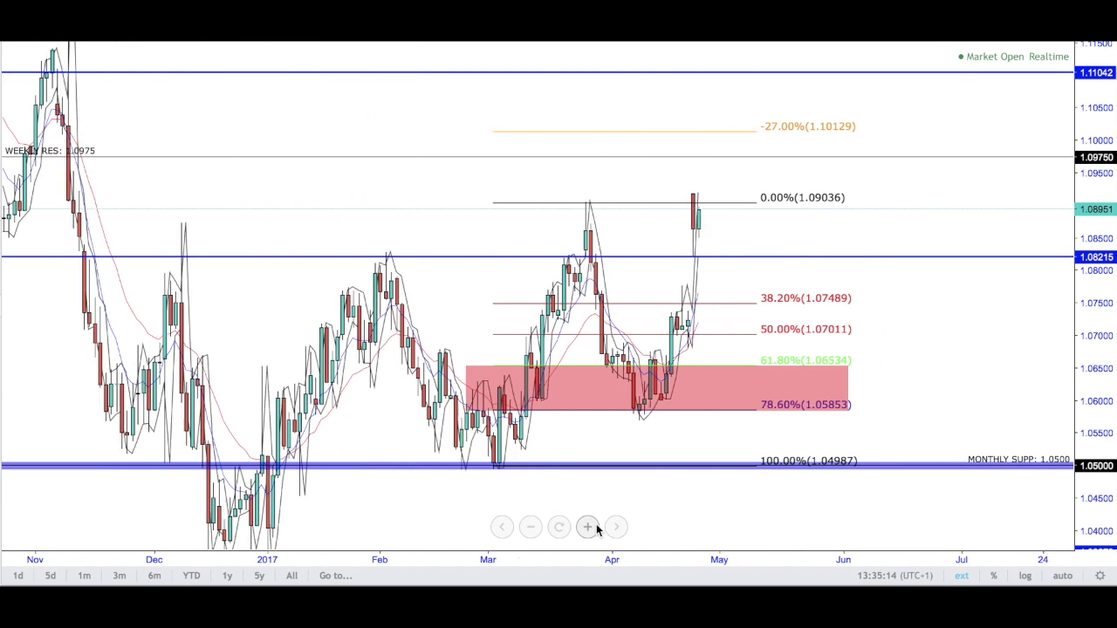
click(587, 527)
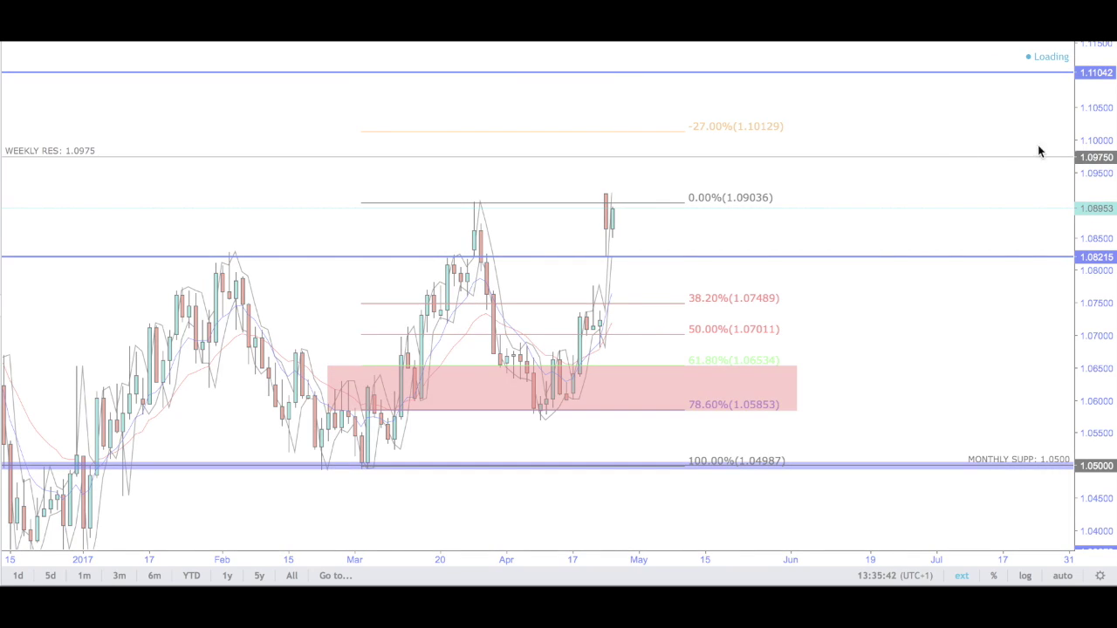
drag(1095, 160, 1082, 389)
drag(647, 250, 905, 394)
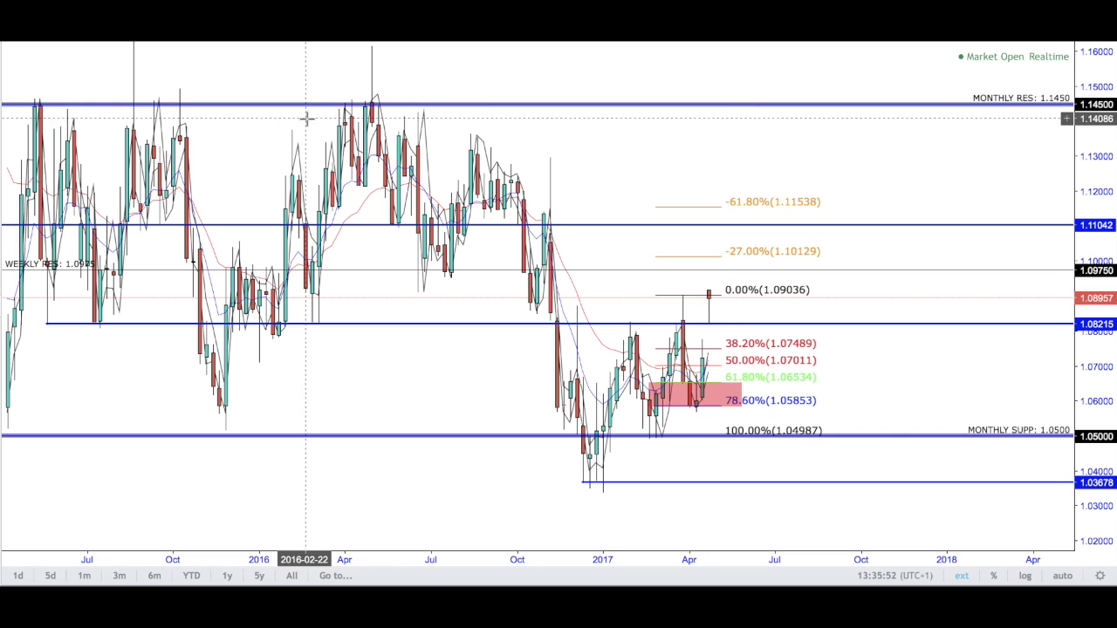
- Set daily candles and bring up the Load Chart Layout list
click(162, 38)
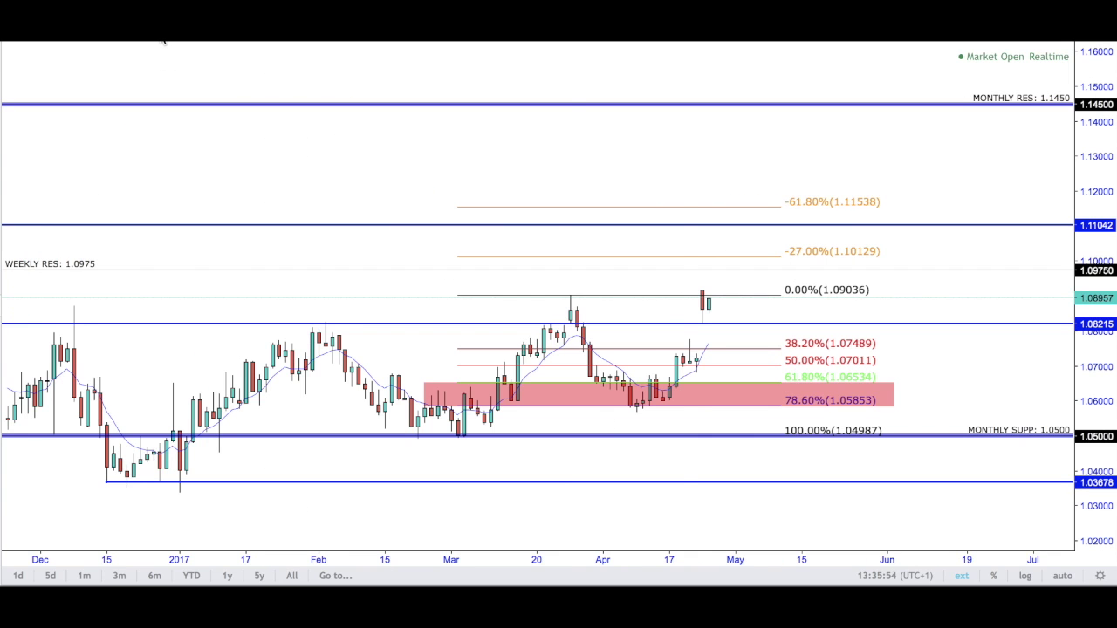
click(1044, 124)
scroll(480, 288, down, 1)
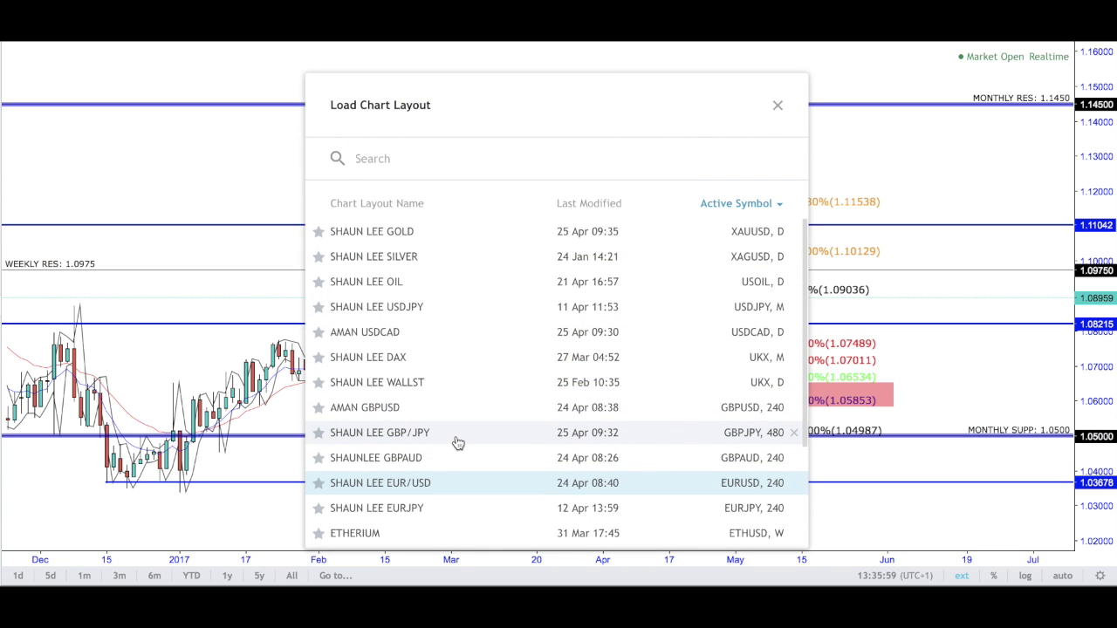
- Load the AUD/USD layout and zoom out to show March to May
scroll(457, 442, down, 3)
click(432, 455)
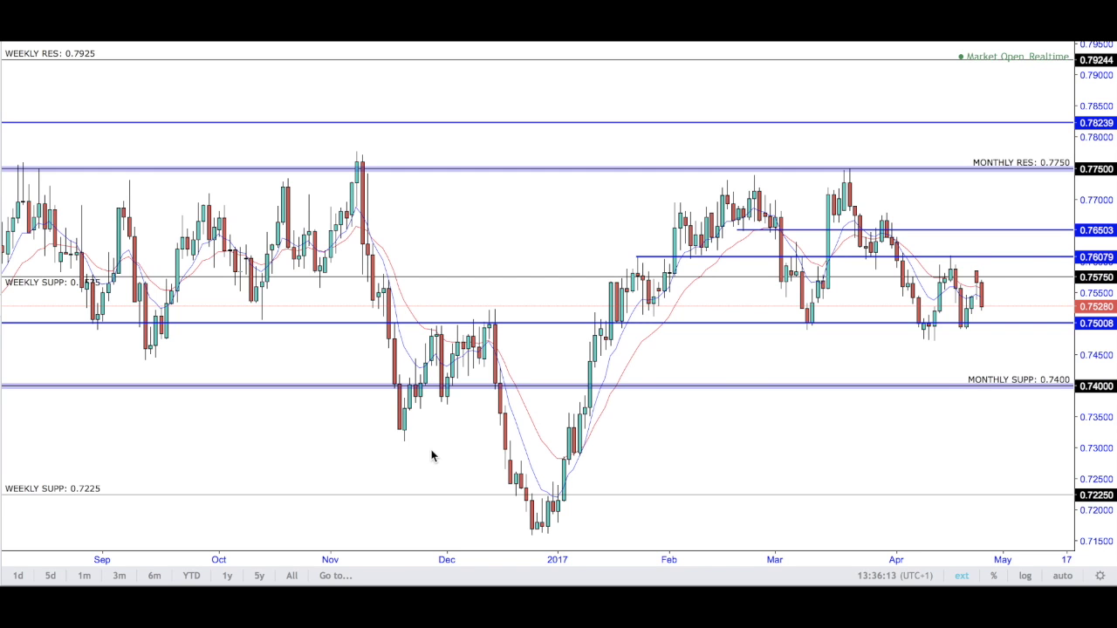
drag(578, 192, 383, 197)
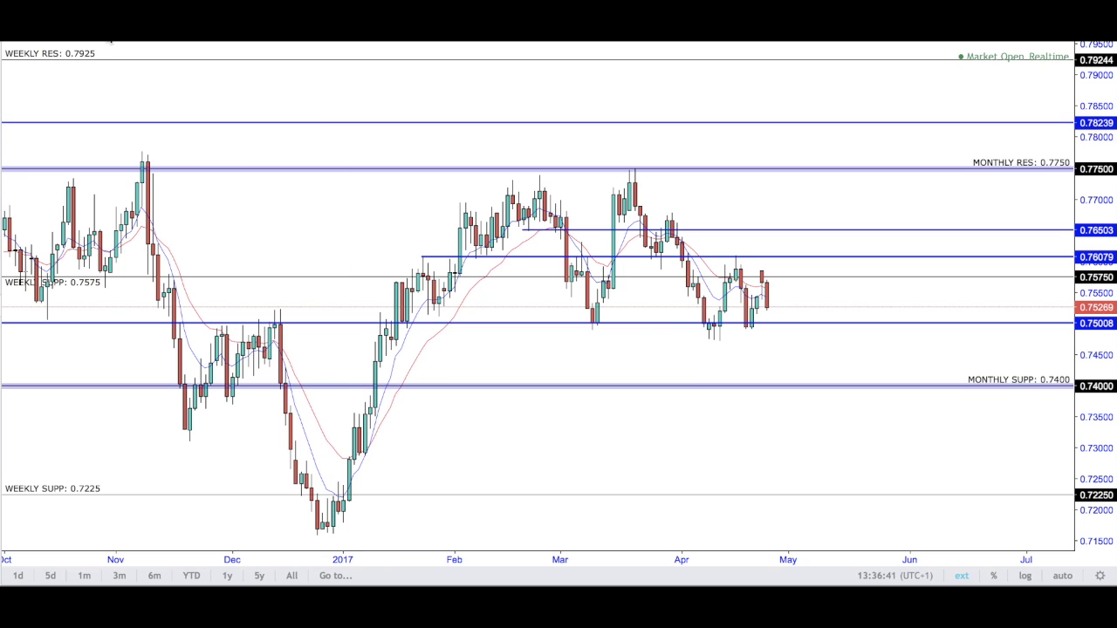
scroll(957, 306, up, 5)
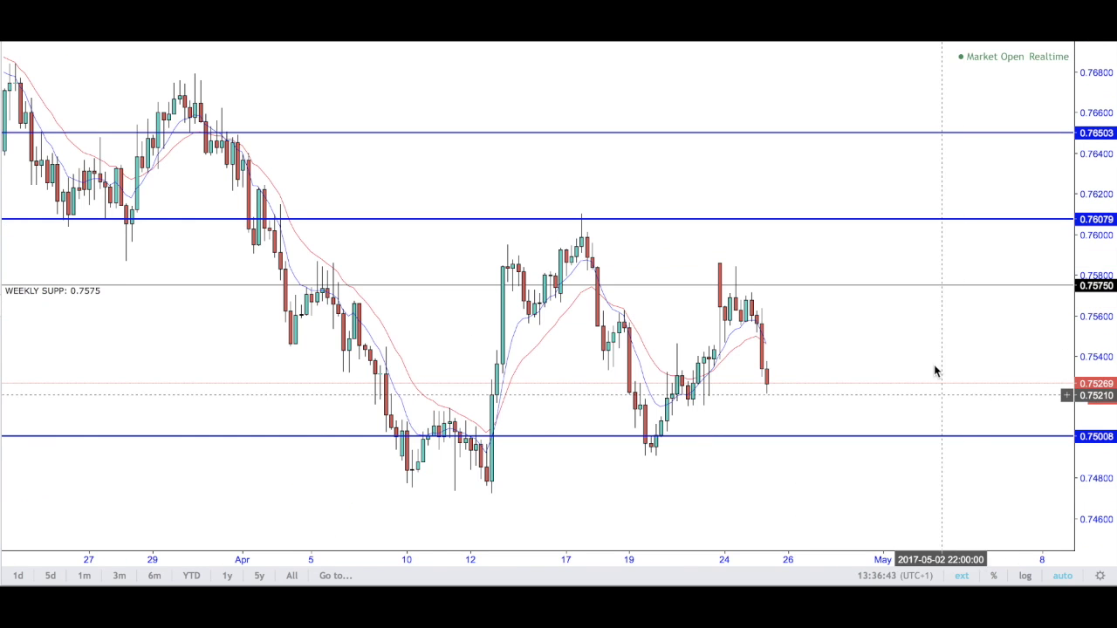
click(530, 526)
click(531, 527)
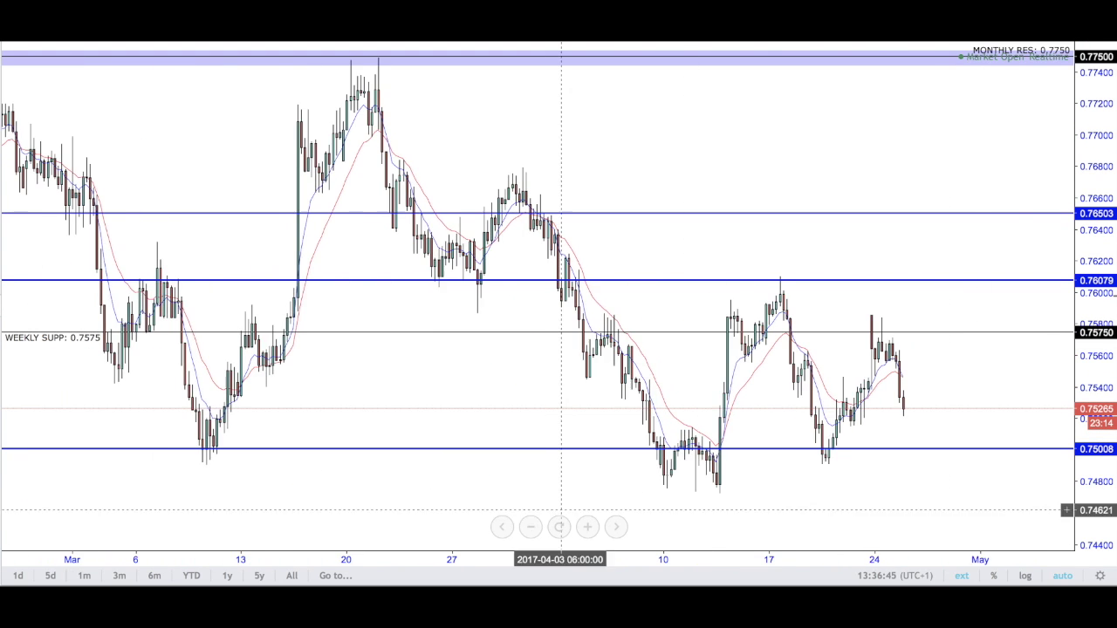
- Frame into early May with right-side space, then box a yellow zone over 0.7500 support
drag(972, 363, 935, 364)
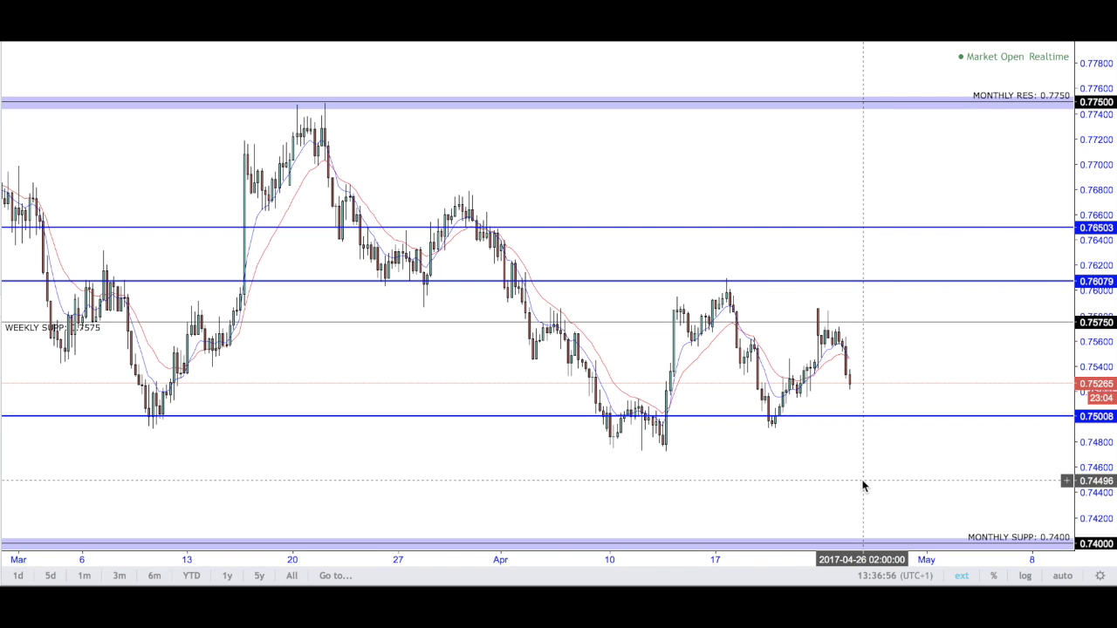
drag(526, 521, 594, 434)
click(529, 526)
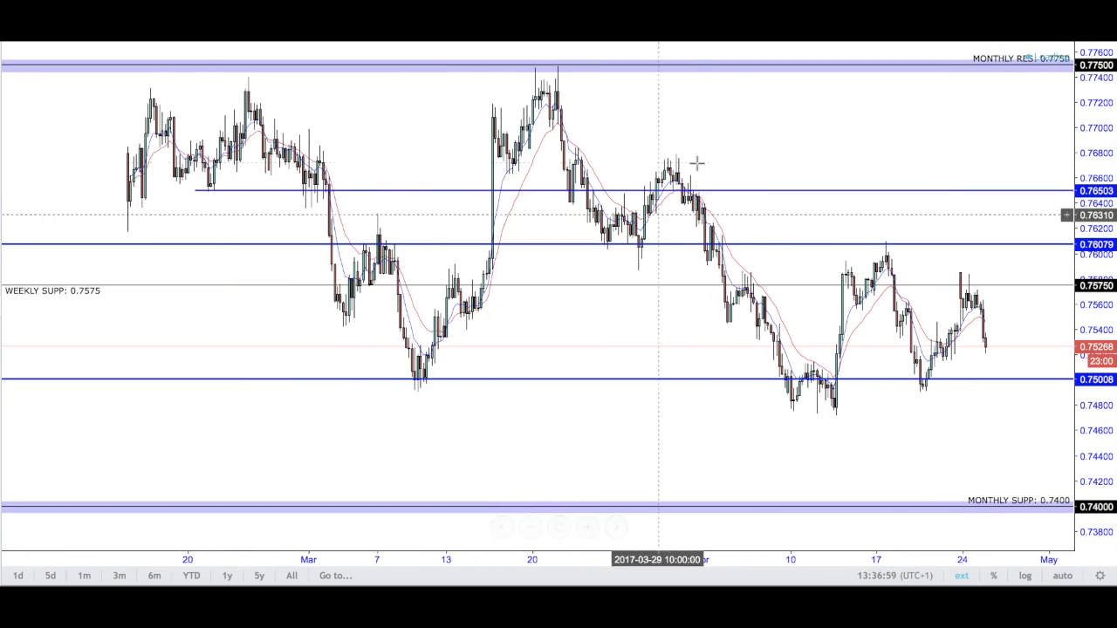
drag(728, 125, 688, 135)
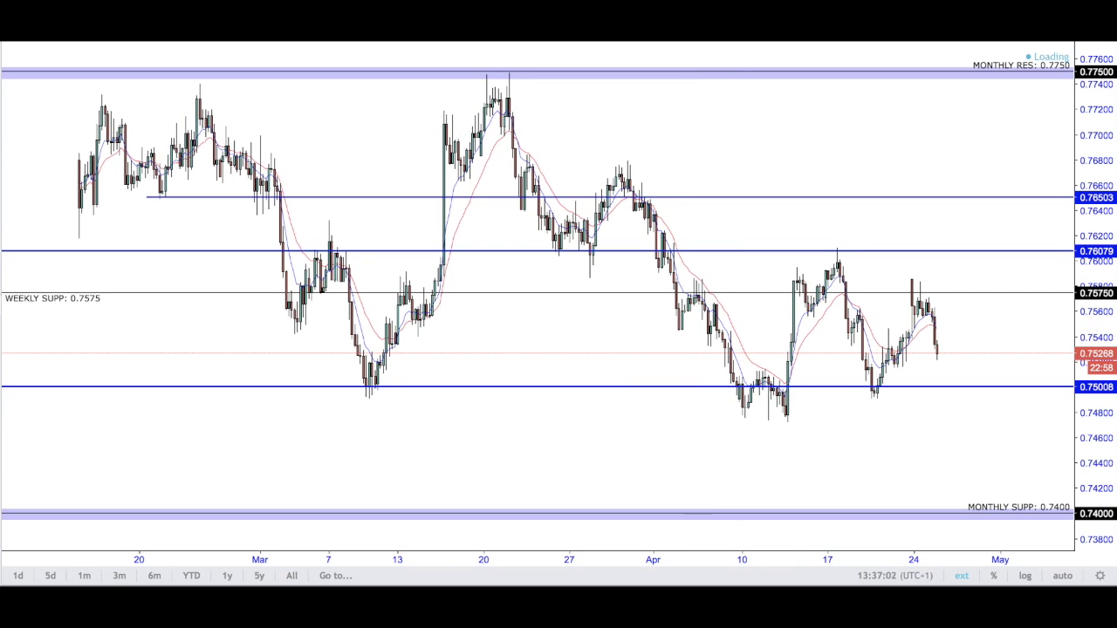
click(588, 528)
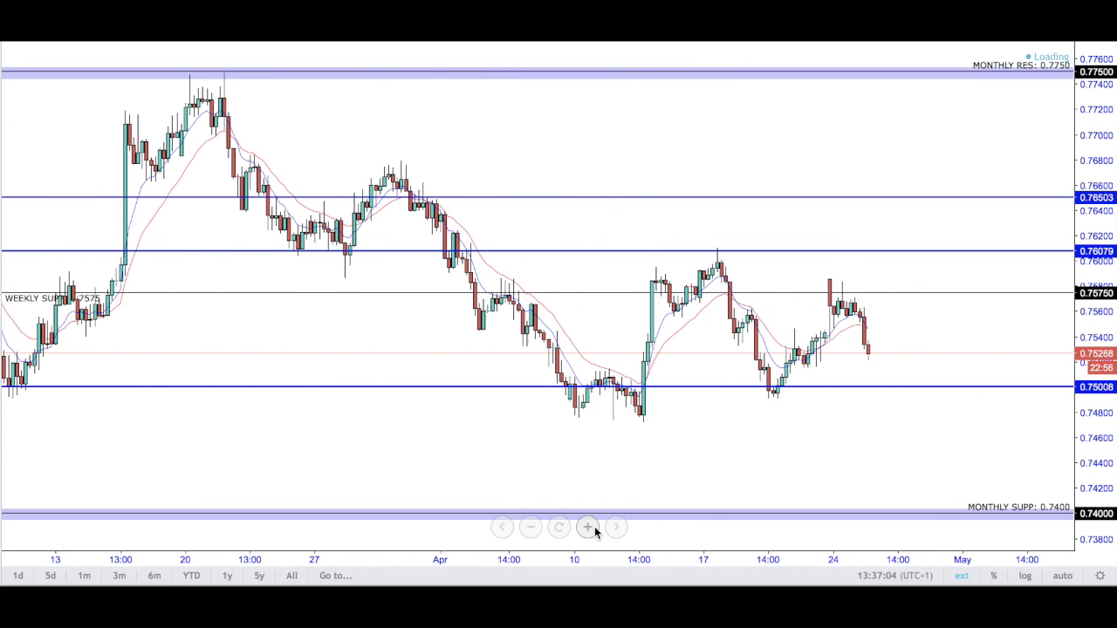
drag(960, 428, 880, 422)
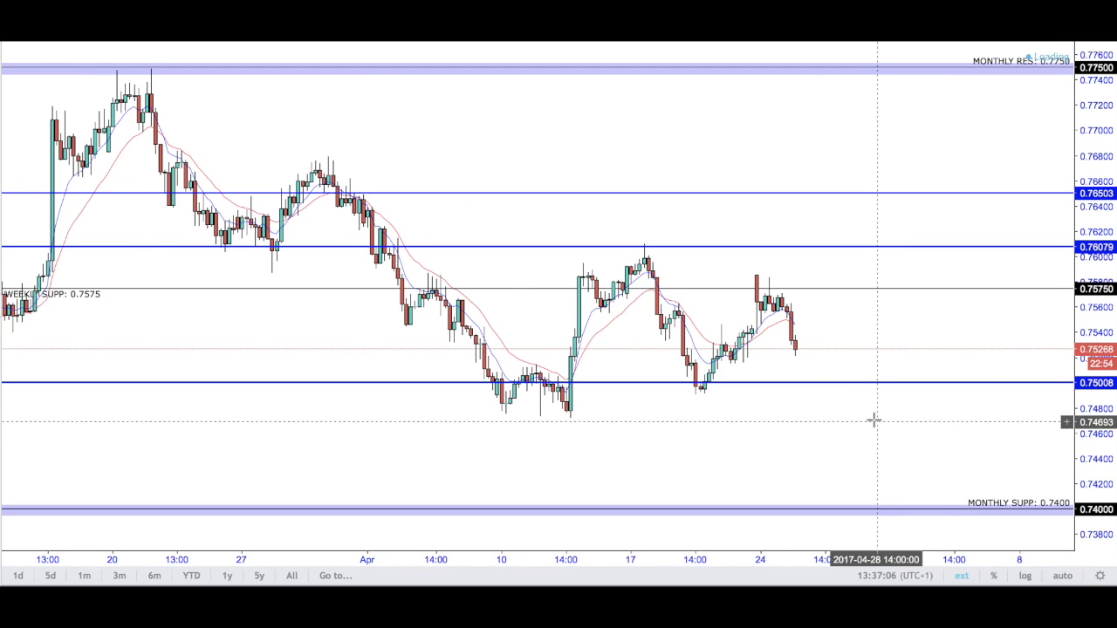
click(52, 193)
mouse_move(410, 372)
mouse_down()
mouse_move(989, 367)
mouse_move(1032, 393)
mouse_up()
- Draw a bullish projection line from the 0.7500 zone up toward 0.7750 resistance
click(997, 436)
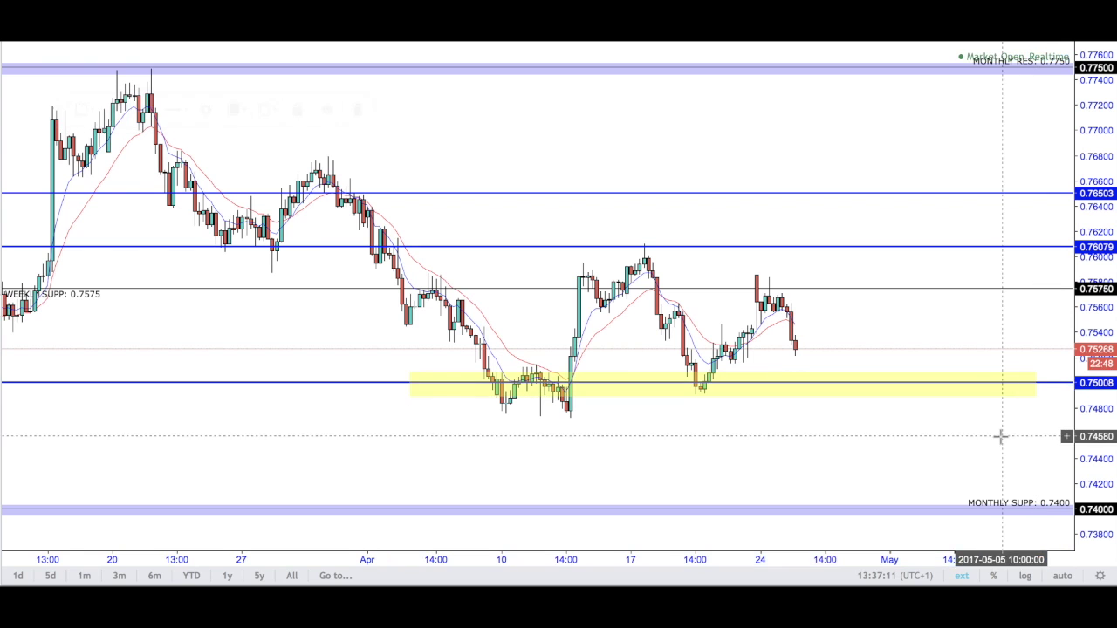
key(alt+t)
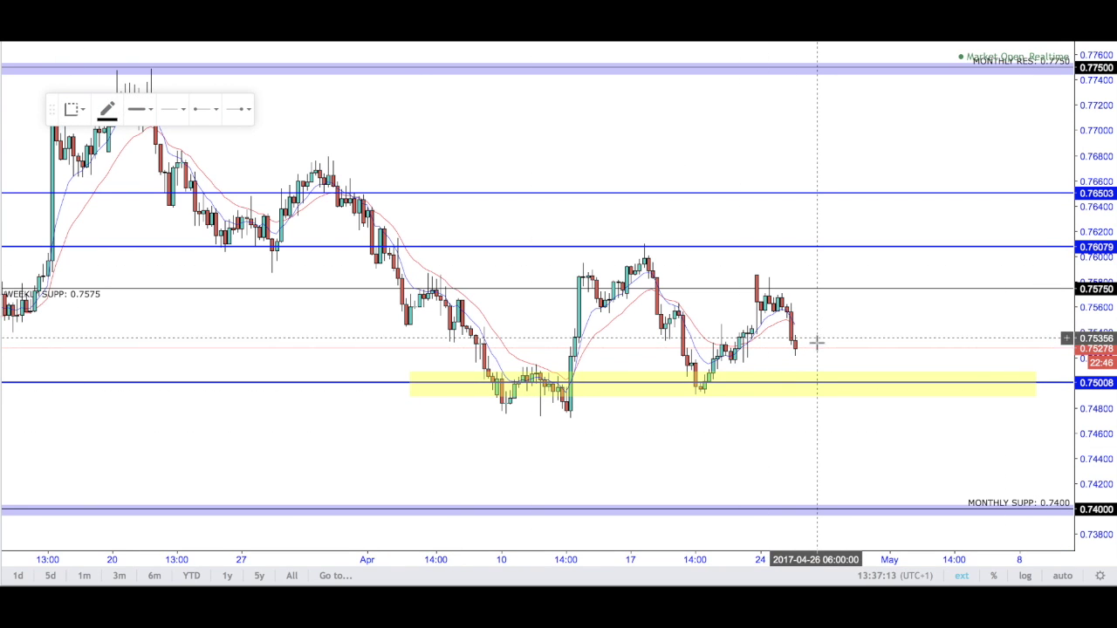
click(803, 373)
click(980, 82)
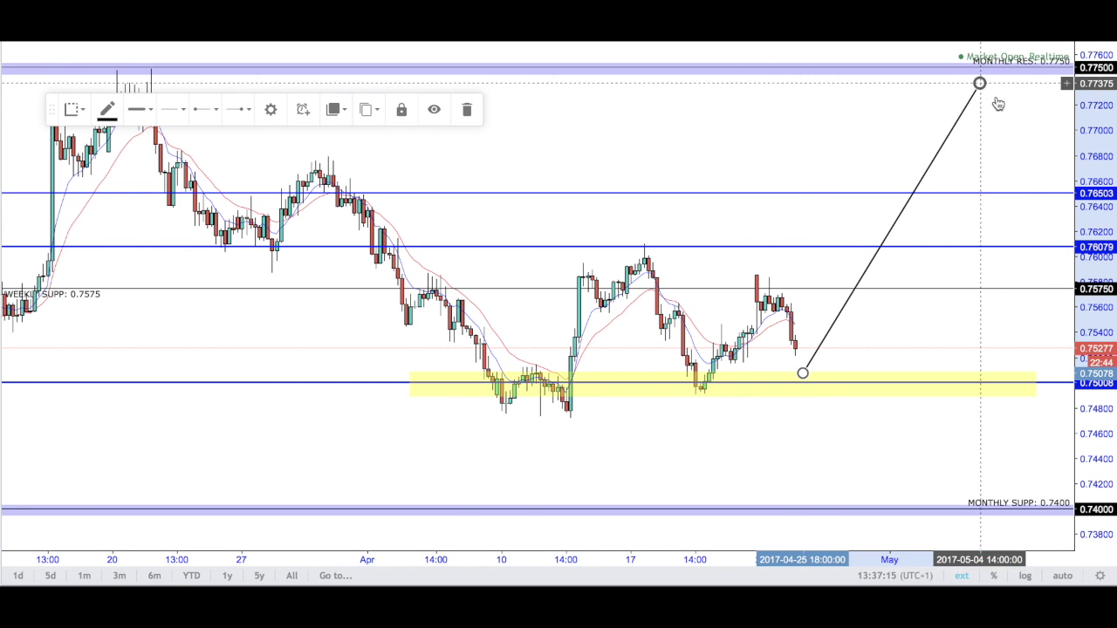
click(1033, 124)
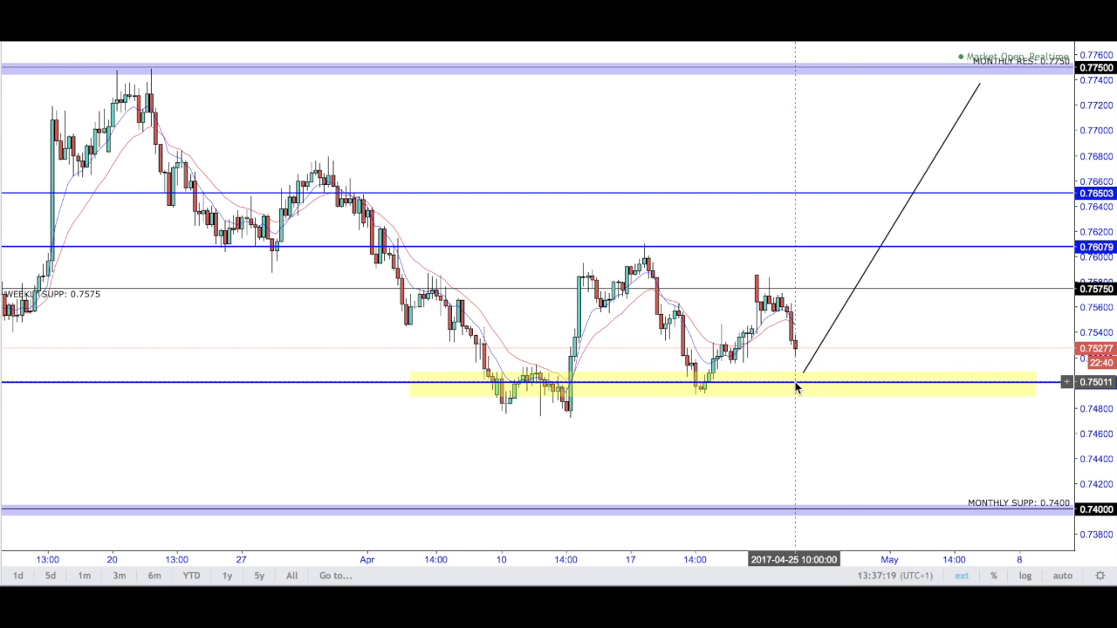
- Draw a rising trendline from the mid-April low through the late-April low
key(alt+t)
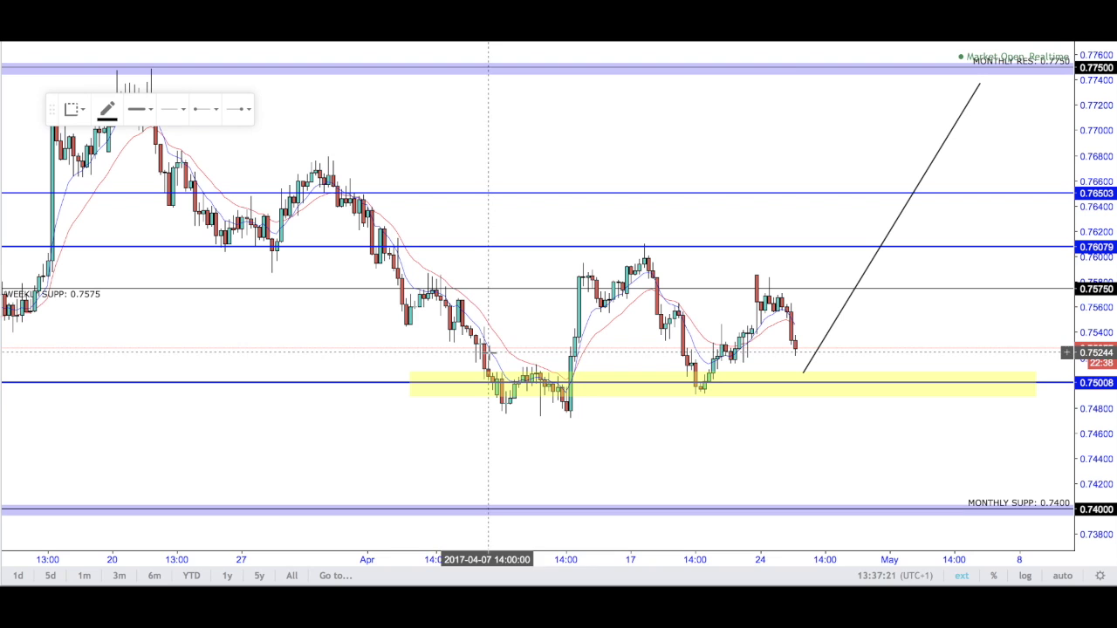
click(569, 417)
click(923, 354)
click(964, 316)
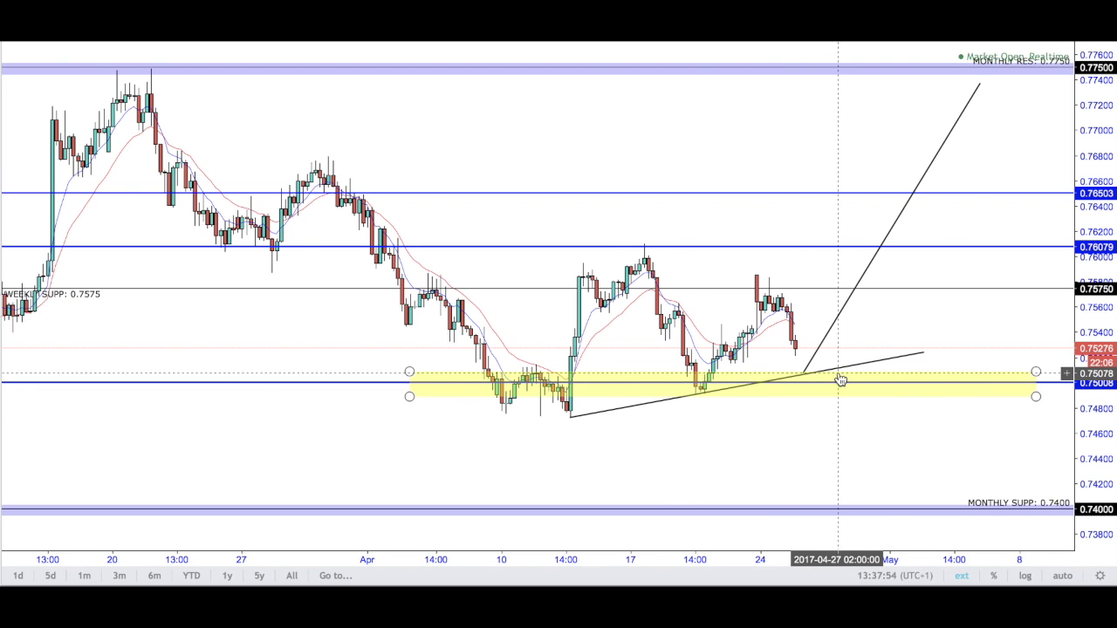
- Draw a yellow zone across the 0.7608 resistance line from mid-April into May
click(979, 88)
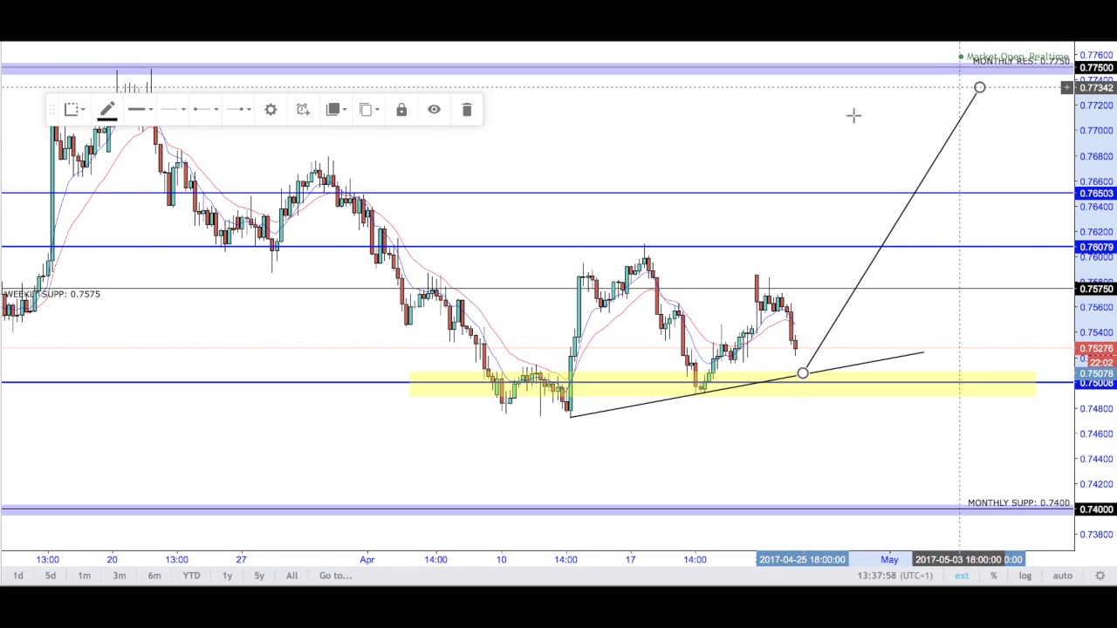
click(882, 106)
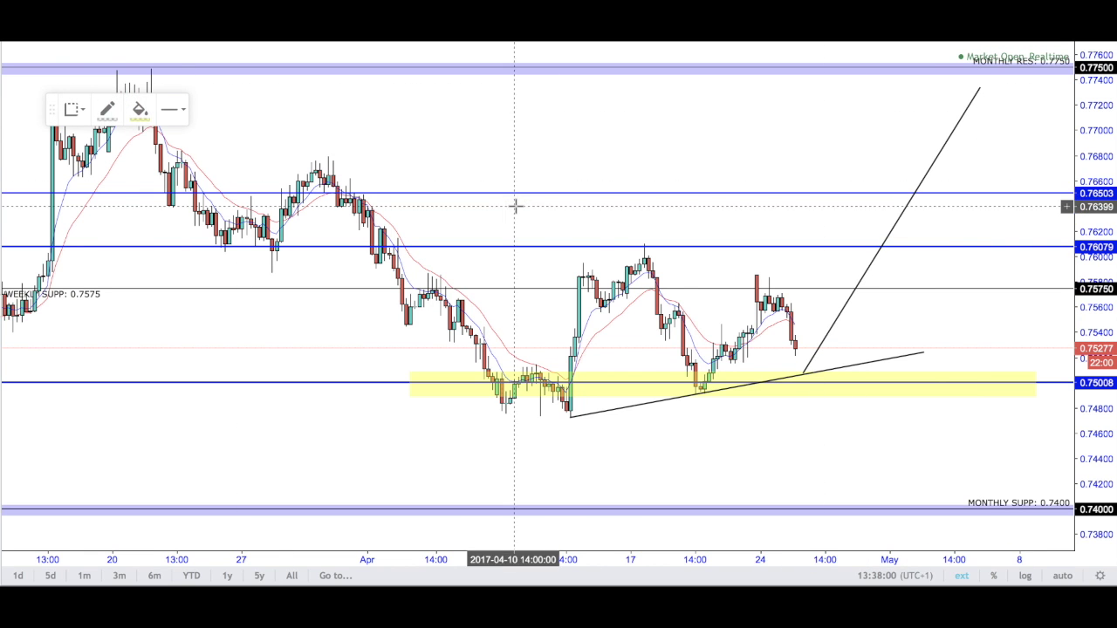
drag(521, 229, 1027, 264)
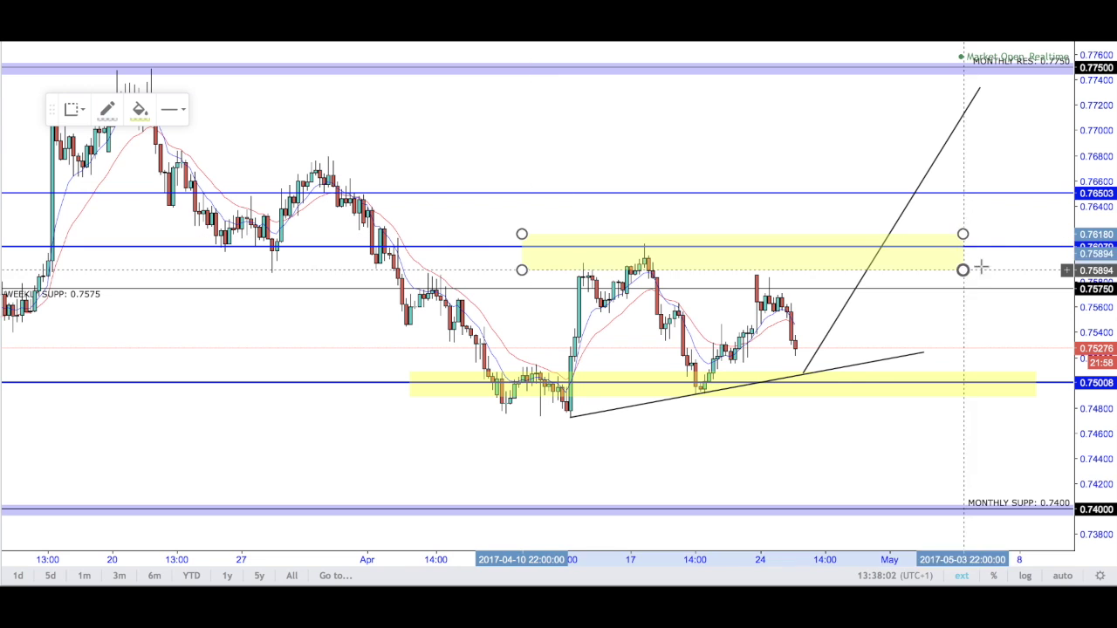
drag(835, 242, 830, 244)
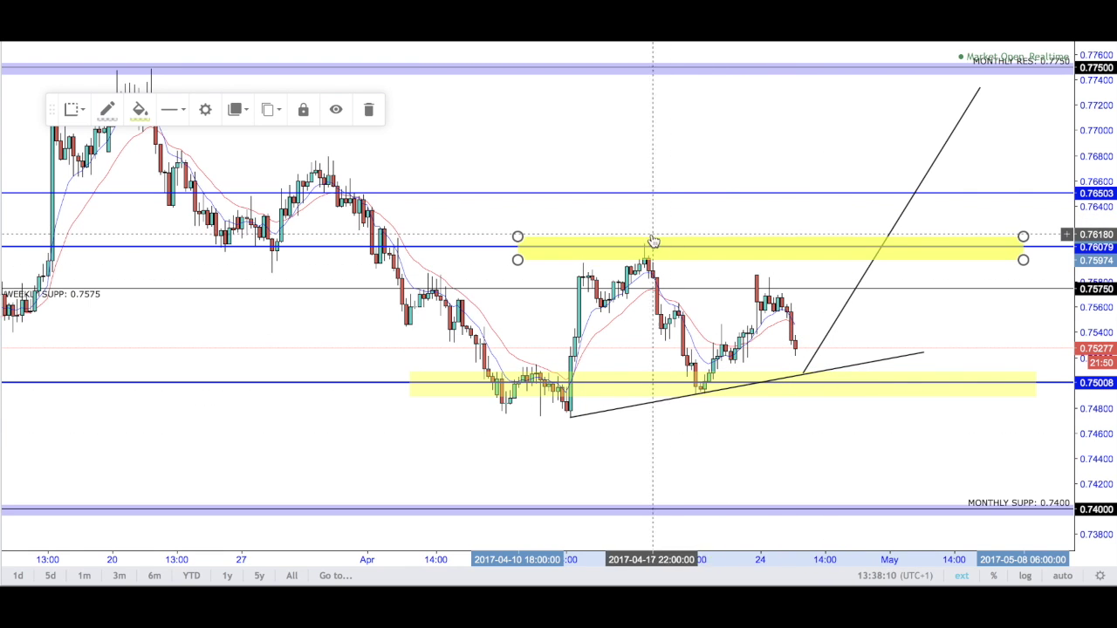
- Pull the bullish projection line's top end down toward 0.7635
click(780, 381)
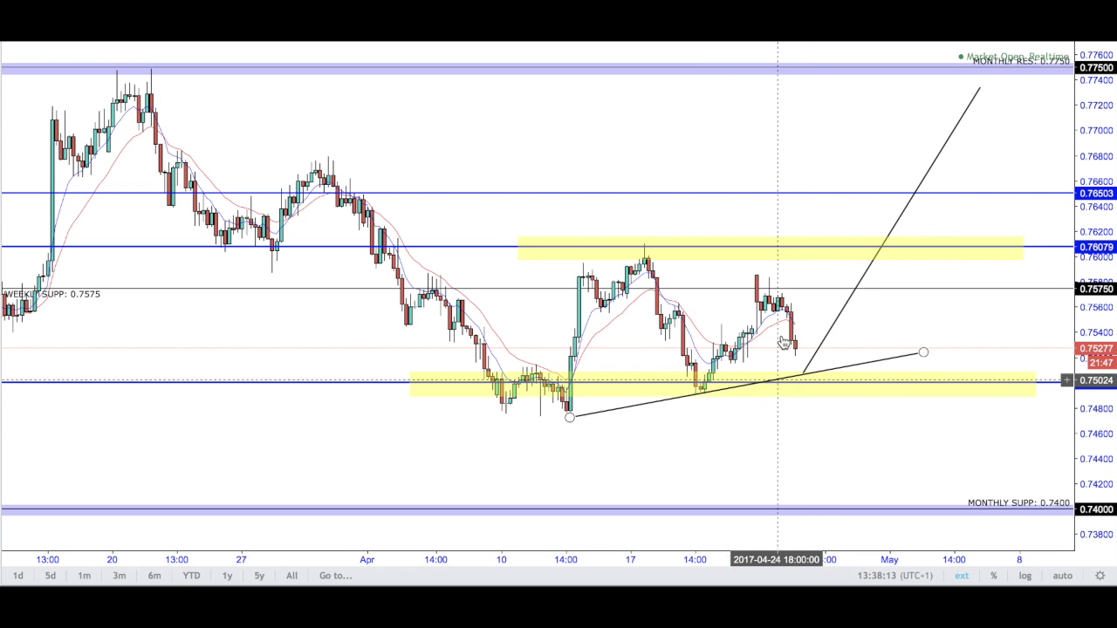
click(791, 392)
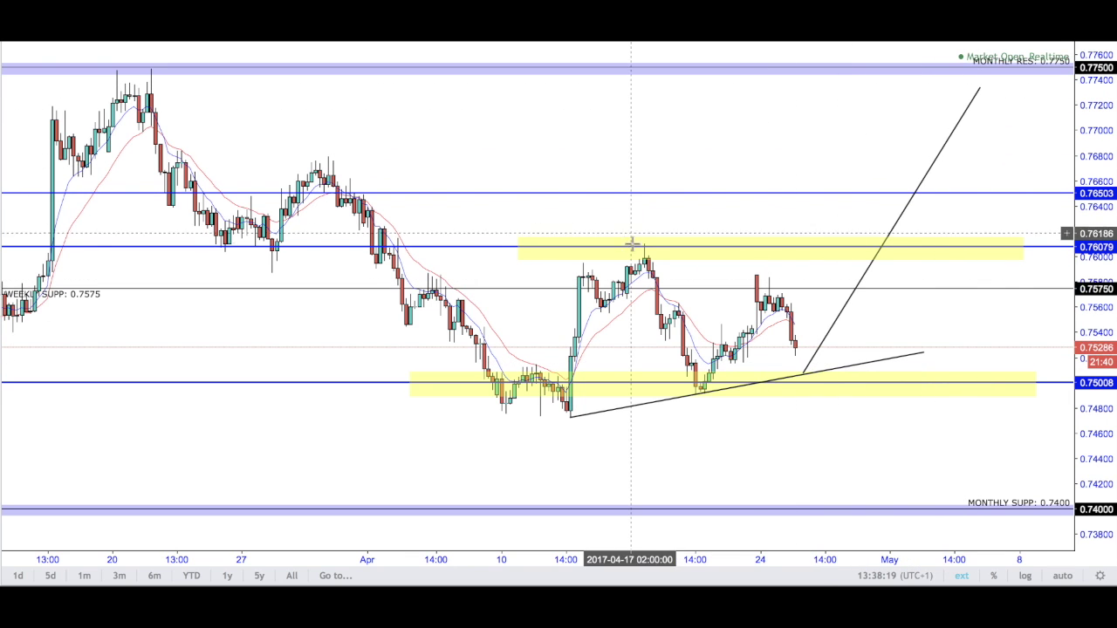
drag(981, 89, 891, 213)
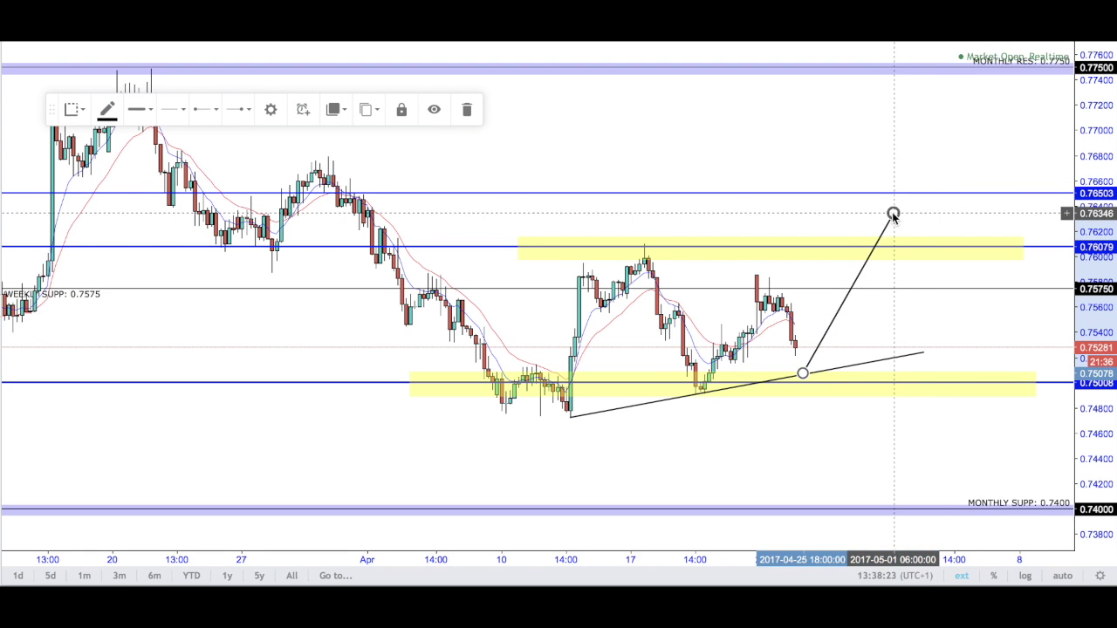
- Settle the bullish projection's top end near 0.7640
click(855, 180)
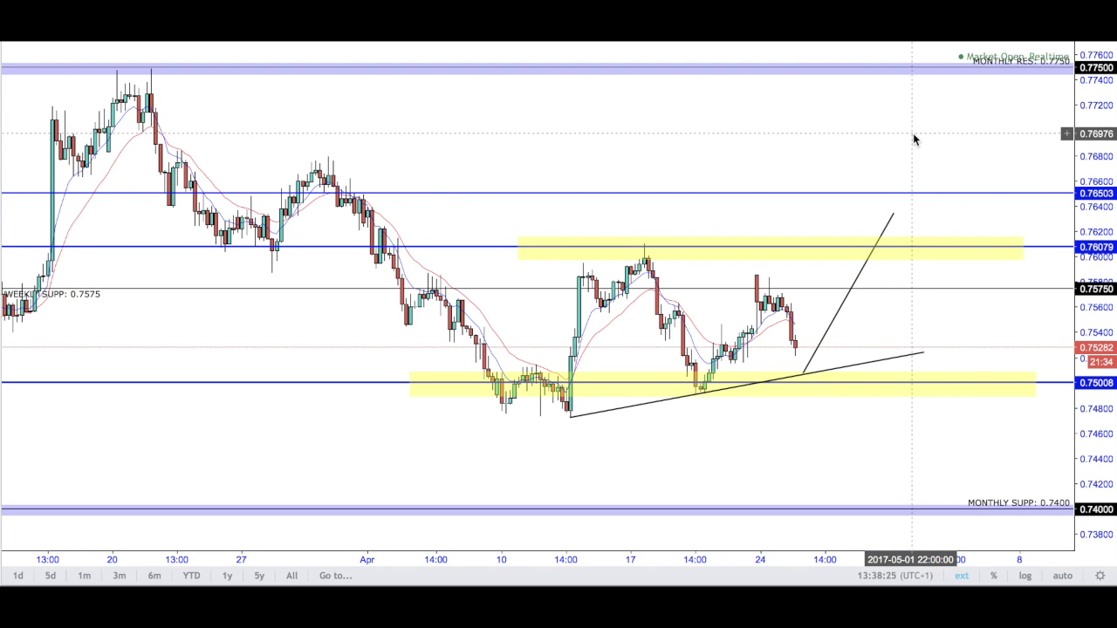
mouse_move(892, 216)
mouse_down()
mouse_move(957, 82)
mouse_move(872, 157)
mouse_move(876, 215)
mouse_move(888, 206)
mouse_up()
click(927, 210)
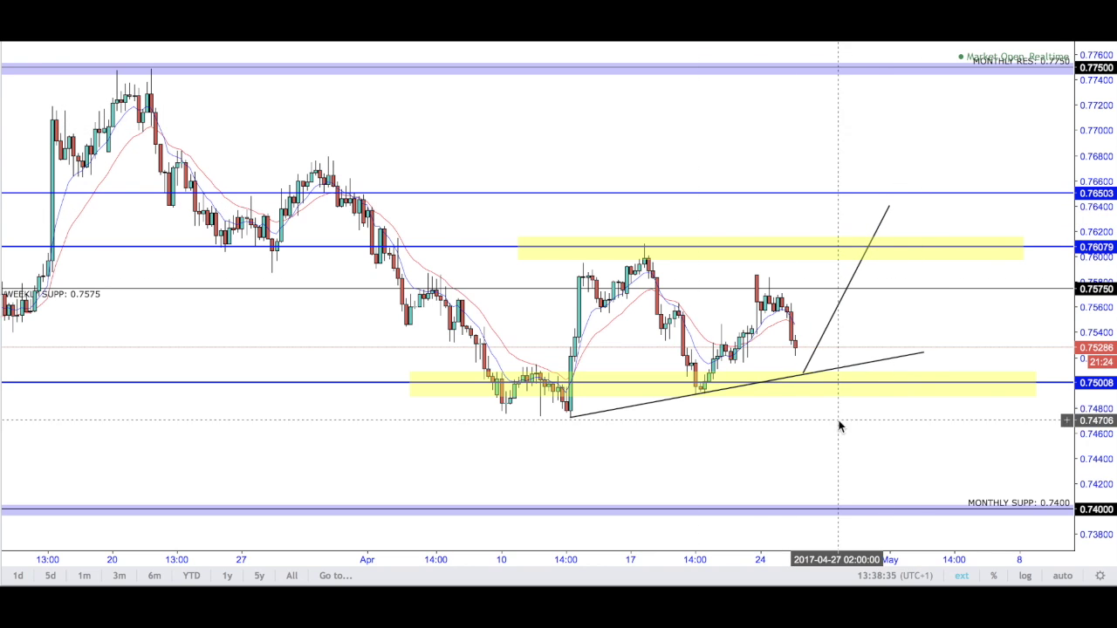
- Draw a bearish line from the trendline near 0.7505 down to 0.7400 monthly support
click(794, 371)
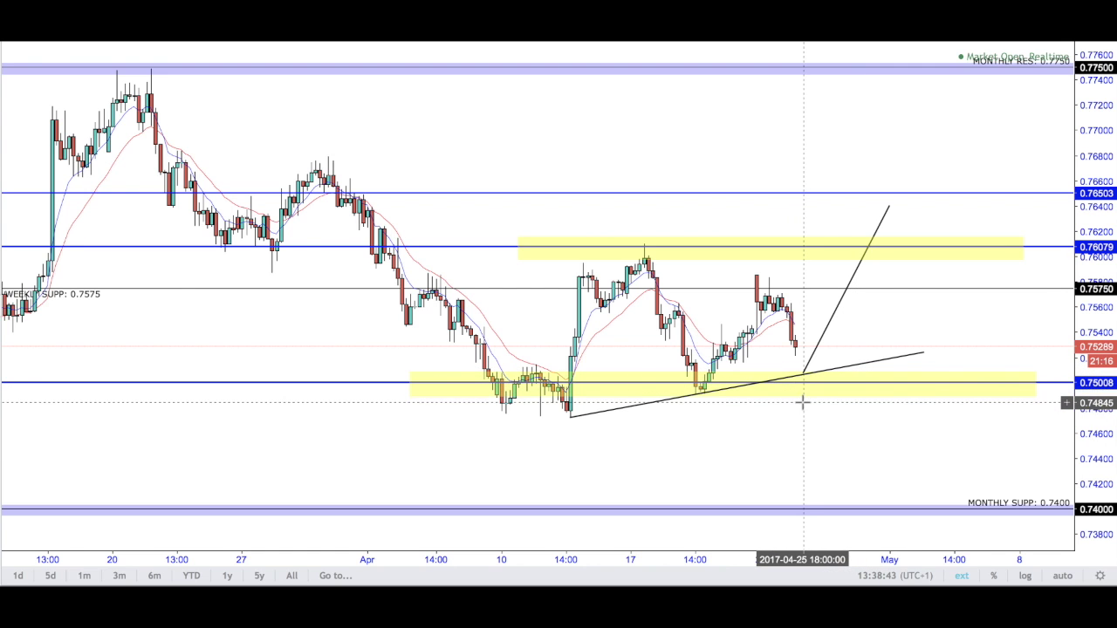
click(916, 355)
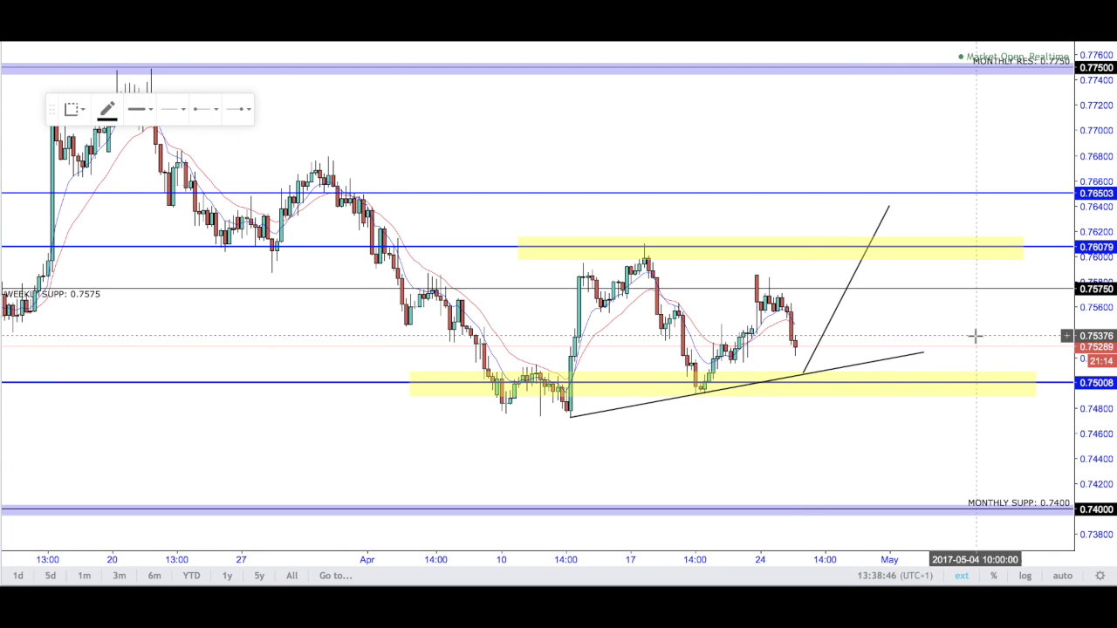
mouse_move(794, 378)
mouse_down()
mouse_move(848, 406)
mouse_move(917, 509)
mouse_up()
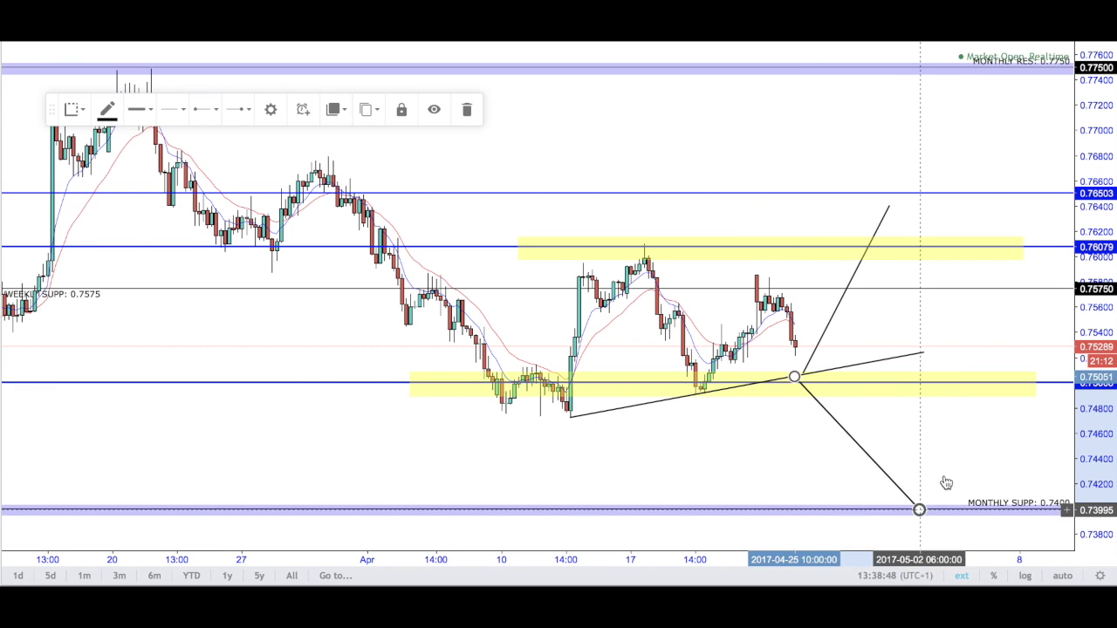